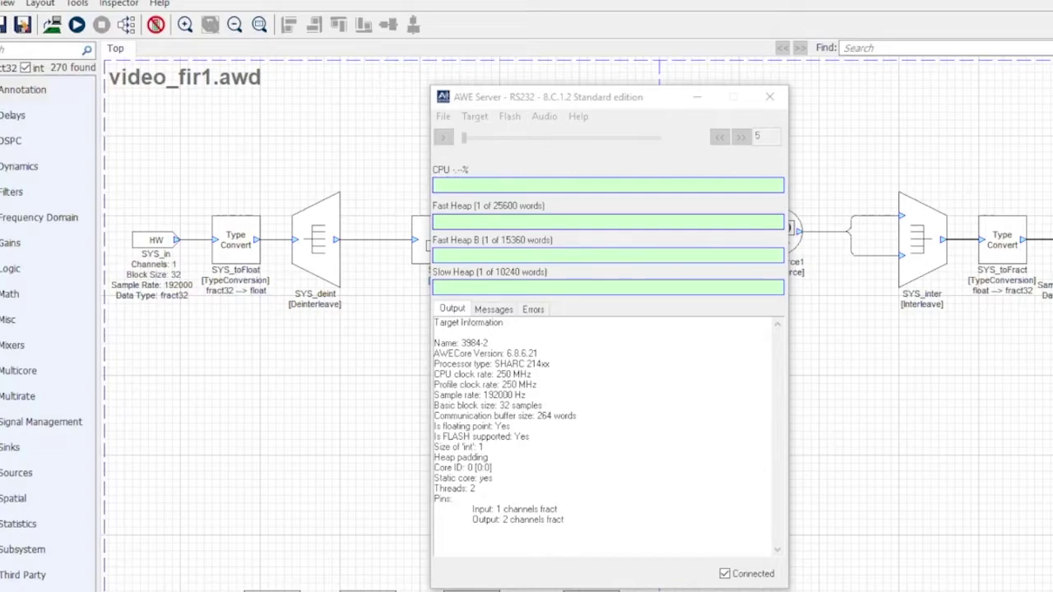
Check the target processor type, then hide the AWE Server window.
drag(494, 364, 549, 364)
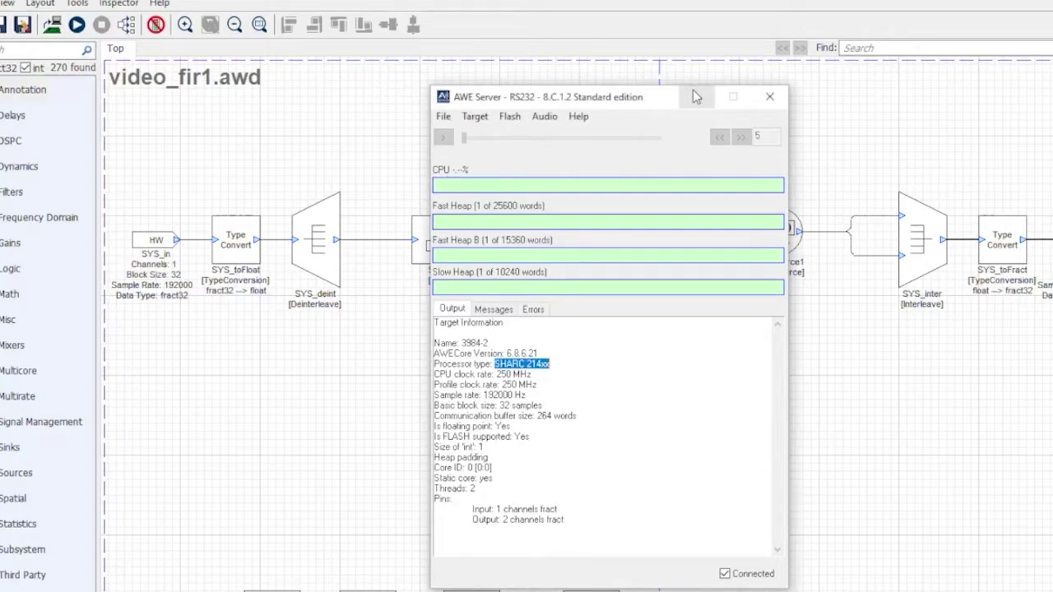
click(540, 374)
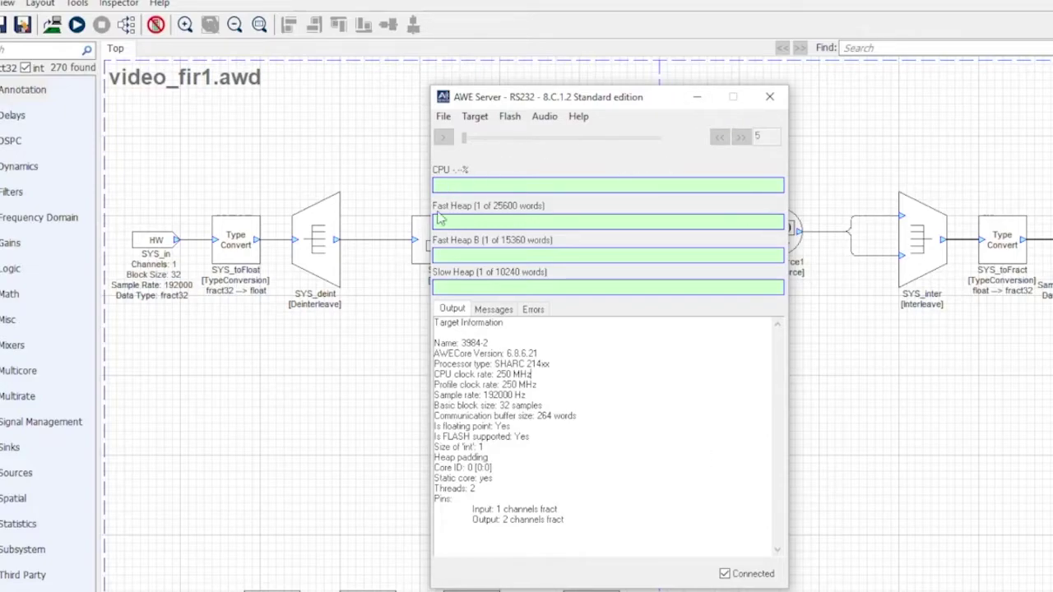
mouse_move(636, 99)
mouse_down()
mouse_move(610, 95)
mouse_move(622, 96)
mouse_up()
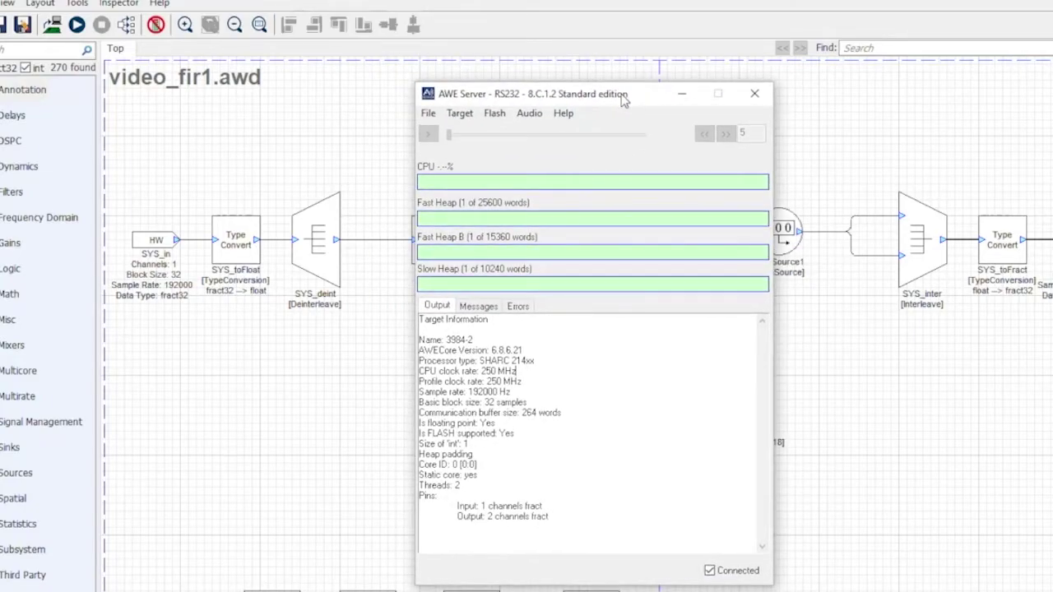
click(693, 95)
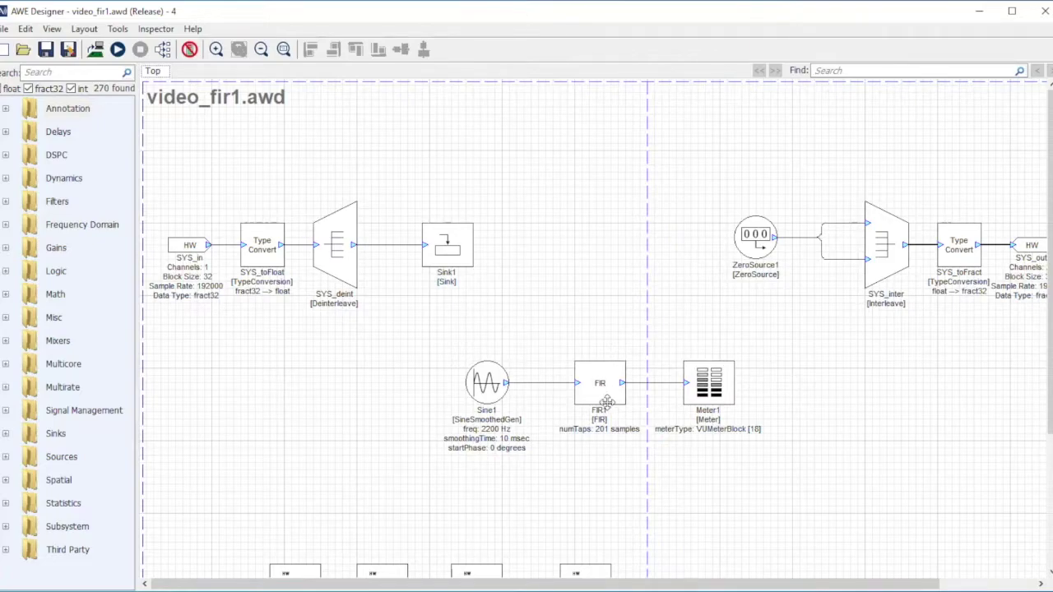
Filter the library to 'fir', add a trial FIR2 block, delete it, and select FIR1.
click(80, 72)
text(fir)
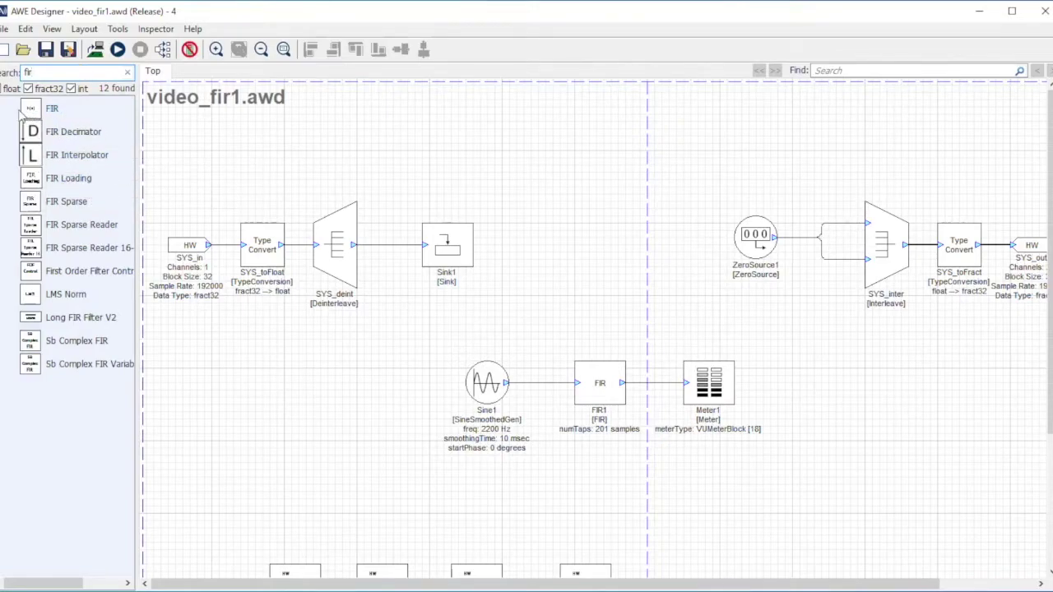
drag(26, 111, 600, 325)
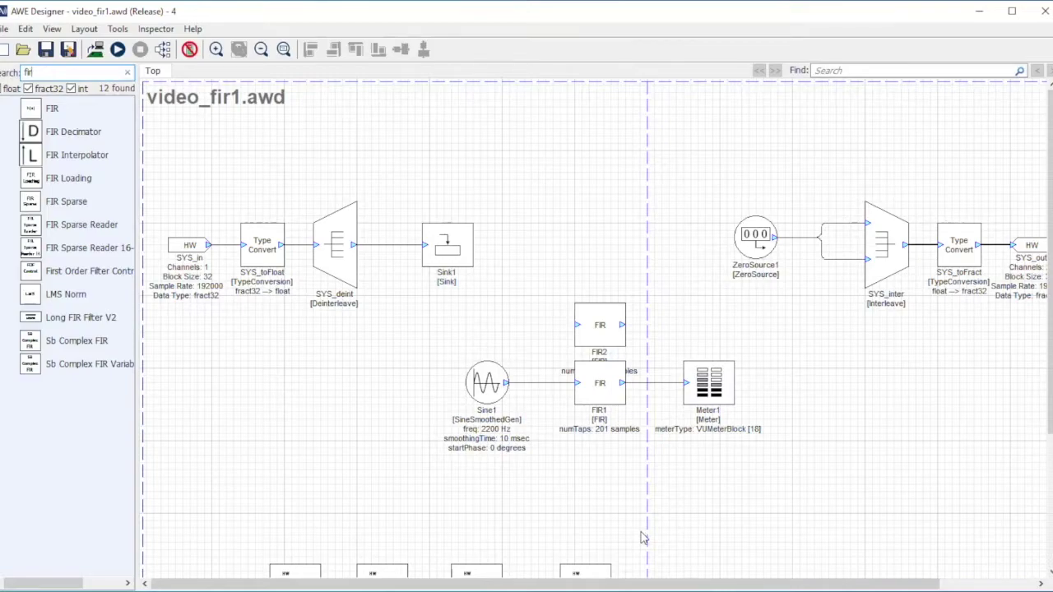
drag(607, 340, 599, 296)
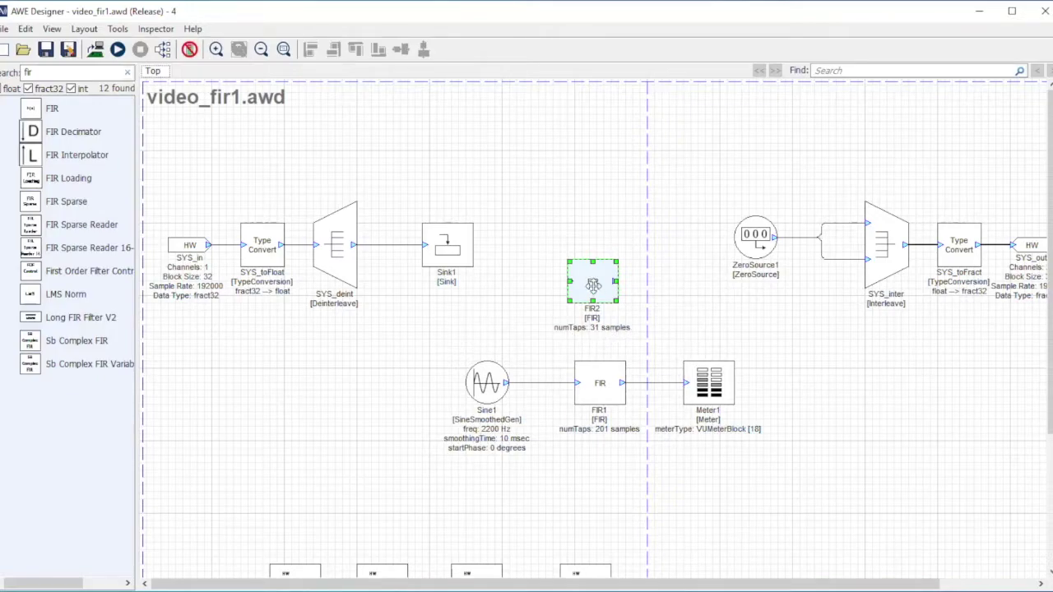
key(Delete)
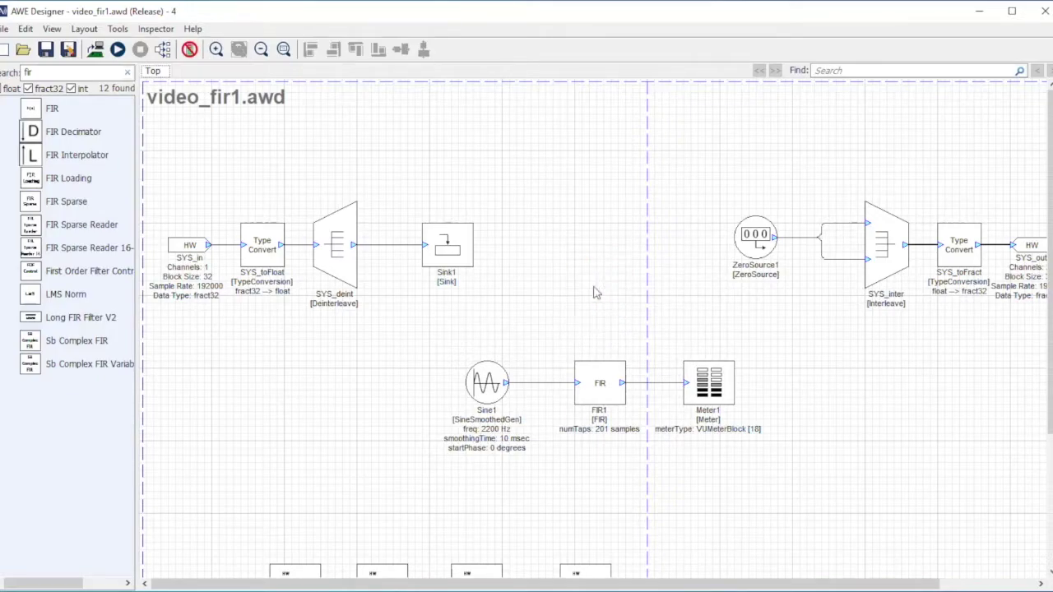
click(602, 379)
Open FIR1's properties and check its 201-tap length and coefficient array.
right_click(613, 380)
click(631, 388)
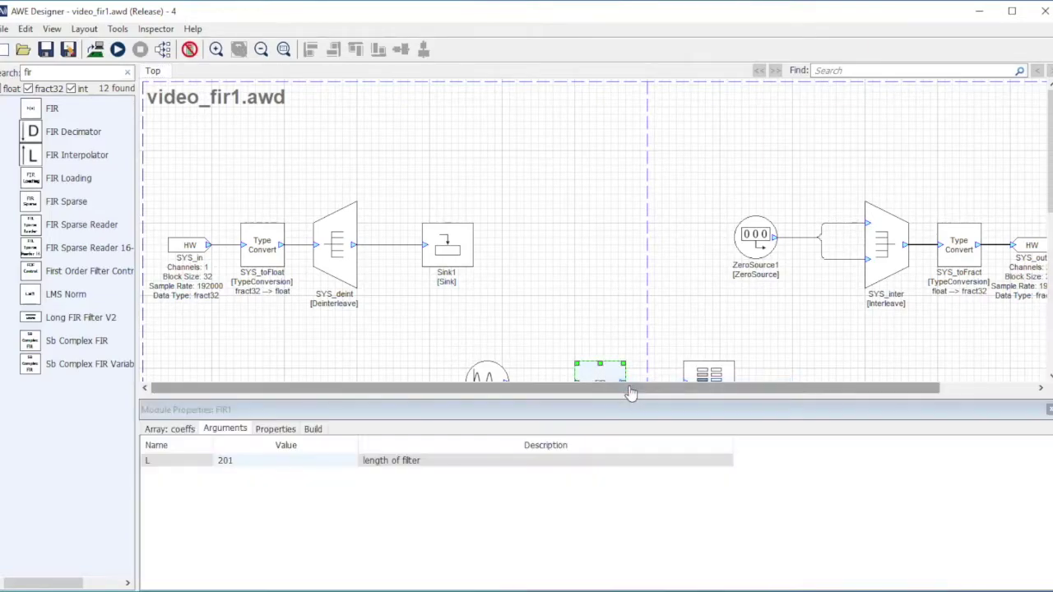
click(179, 429)
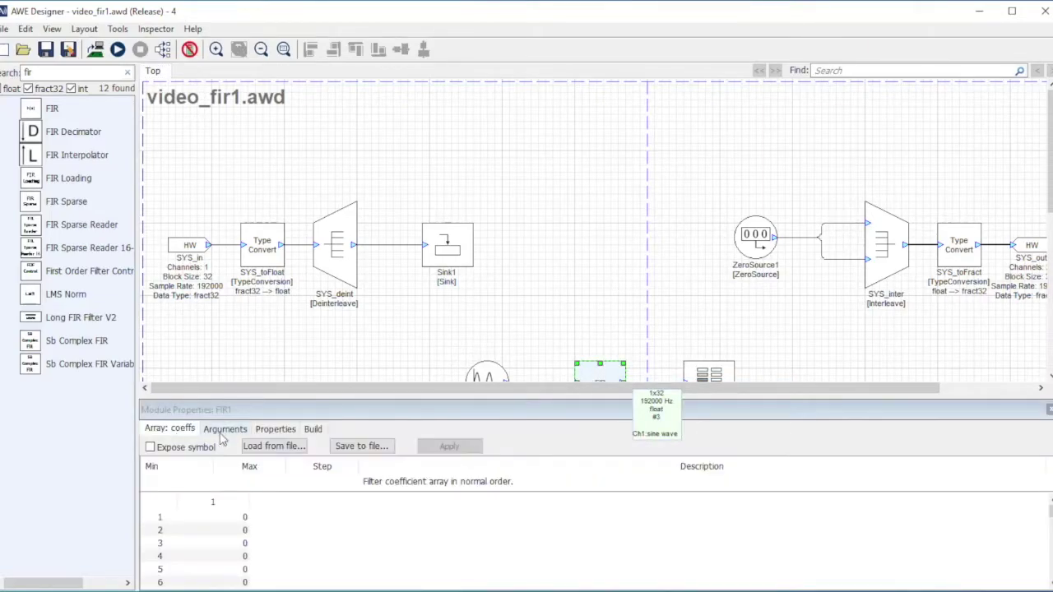
click(224, 429)
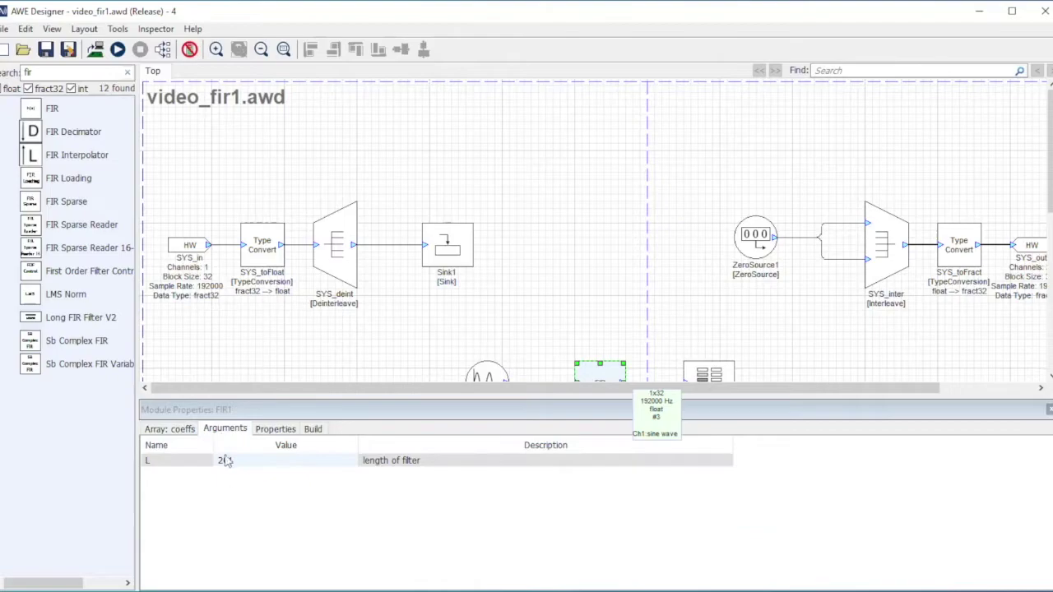
click(177, 428)
Import FIR1_1k_LPF_201_taps.txt coefficients into FIR1, review them, and close the panel.
click(274, 446)
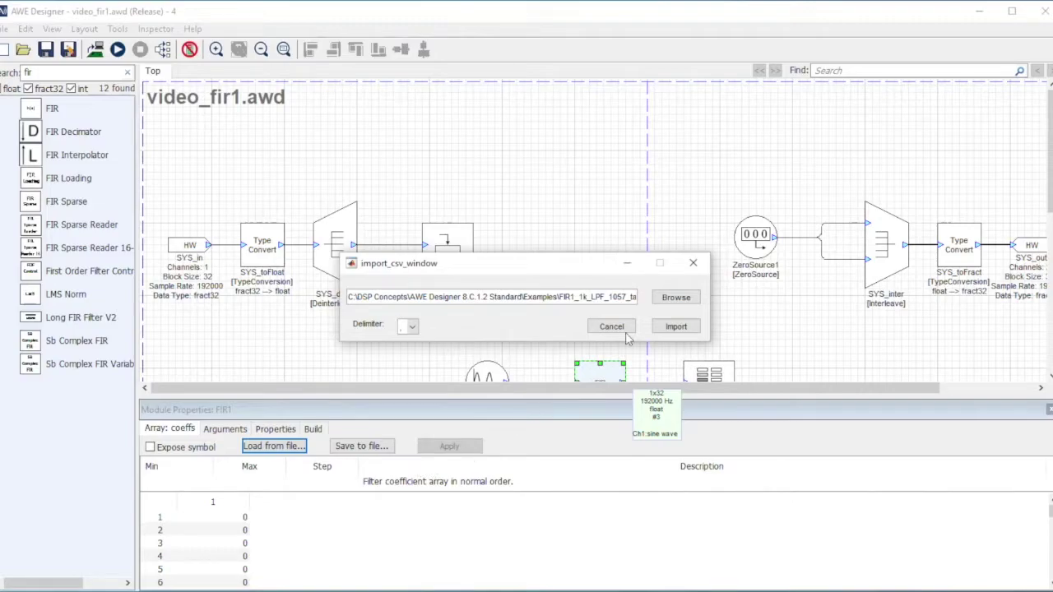
click(675, 297)
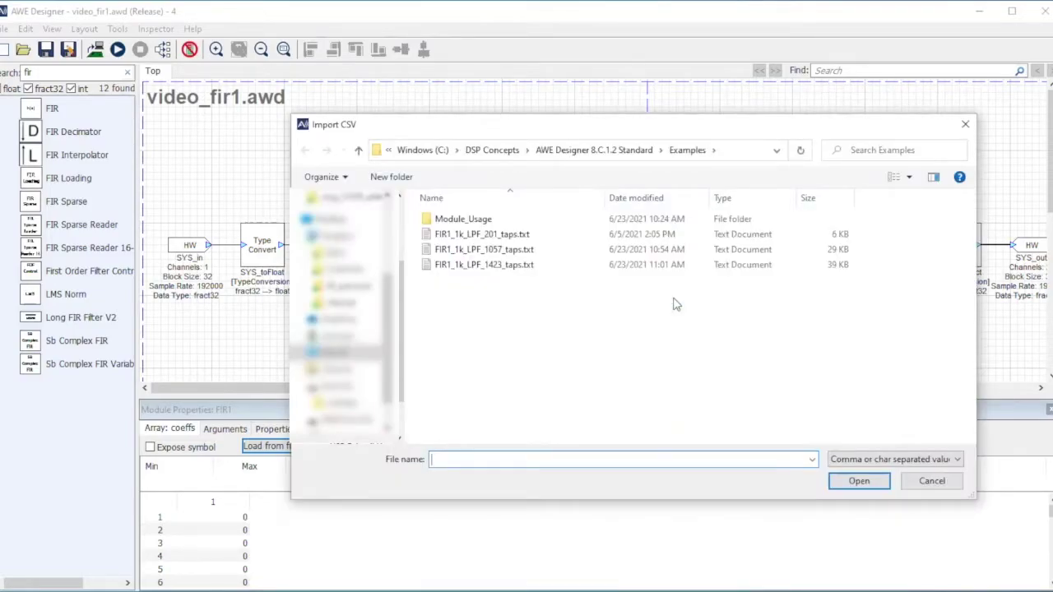
click(468, 237)
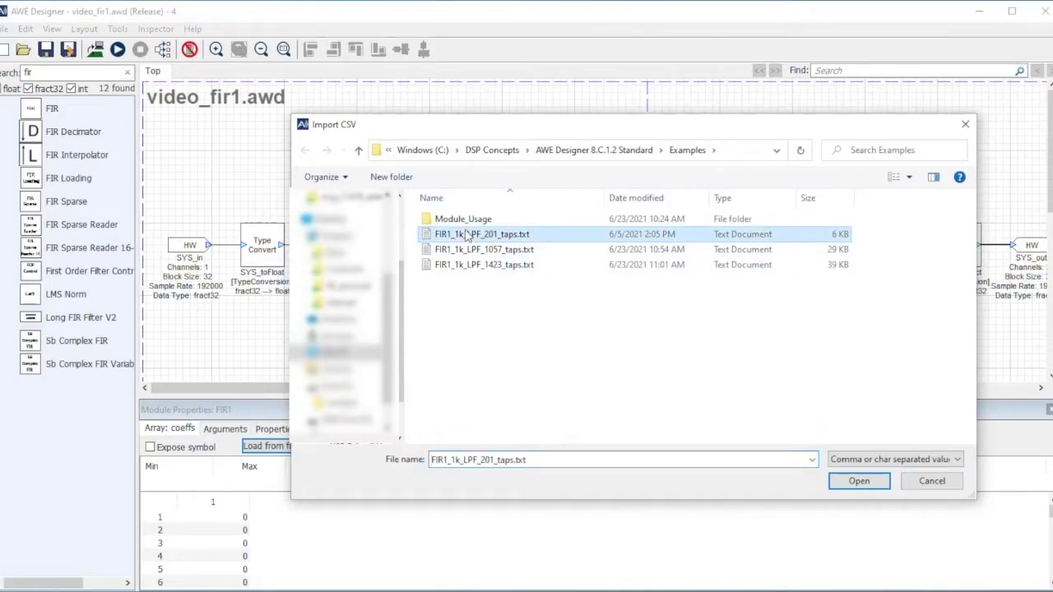
click(869, 486)
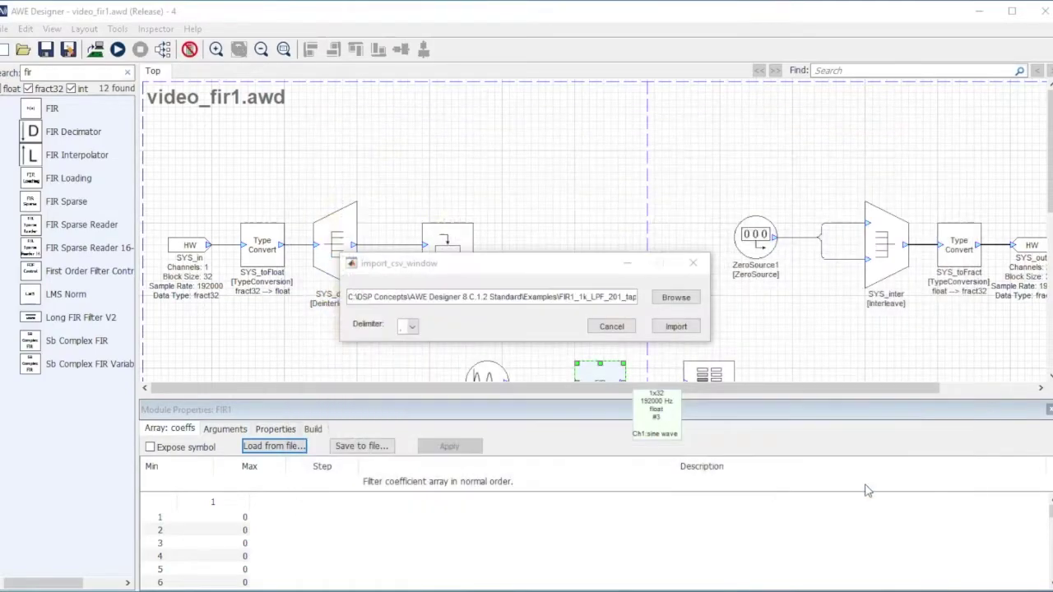
click(675, 327)
click(506, 344)
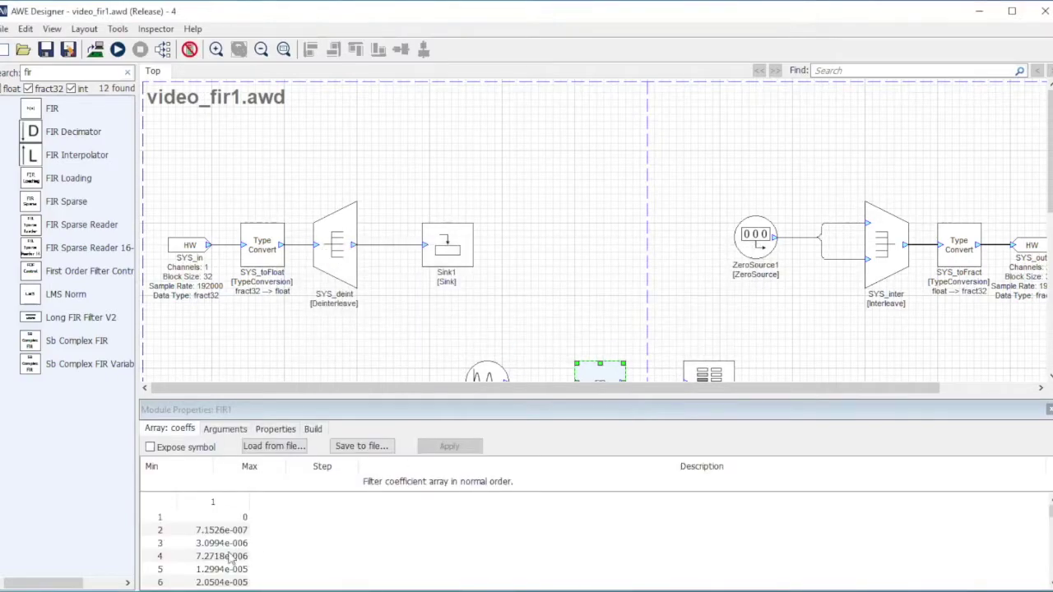
scroll(223, 566, down, 5)
scroll(224, 566, down, 20)
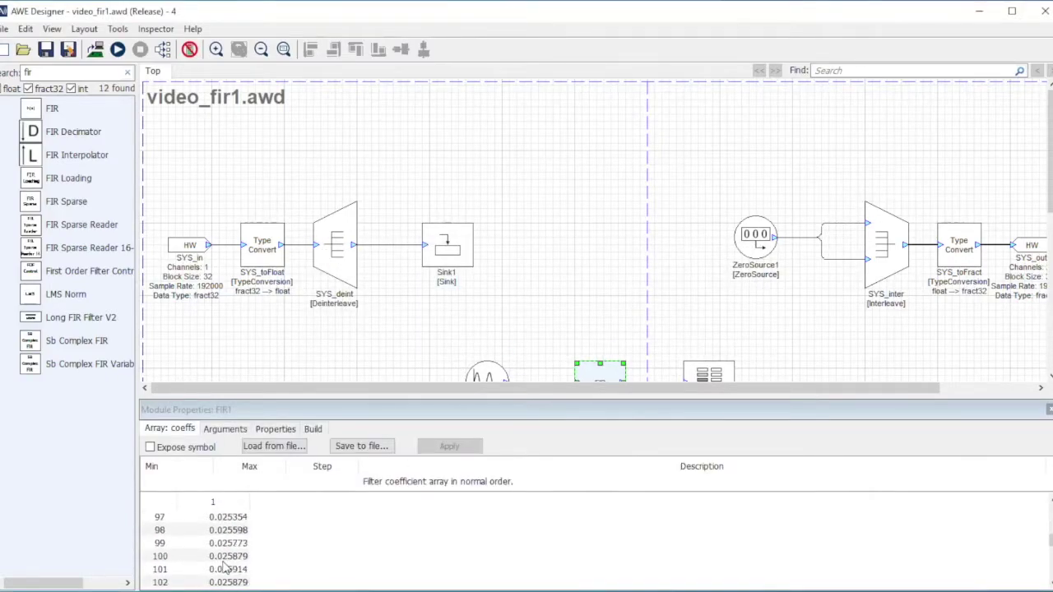
scroll(220, 567, down, 8)
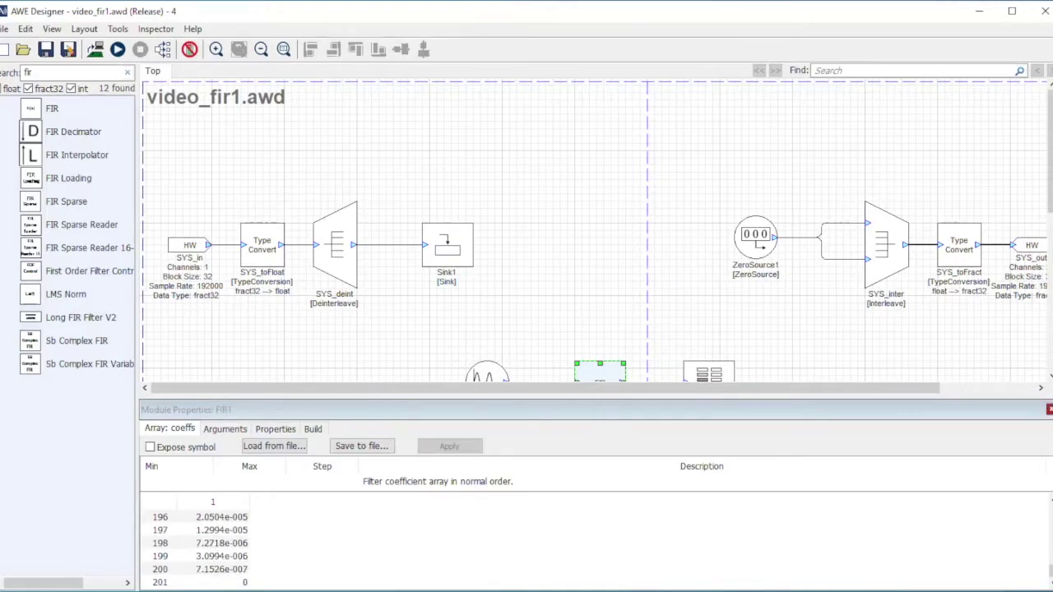
drag(1051, 569, 1051, 510)
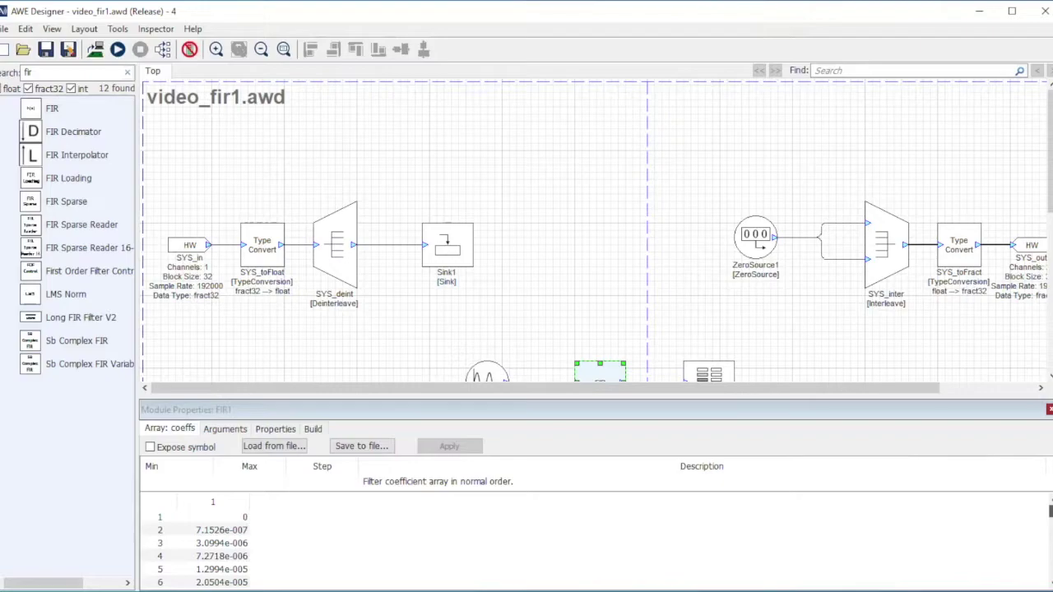
click(1049, 409)
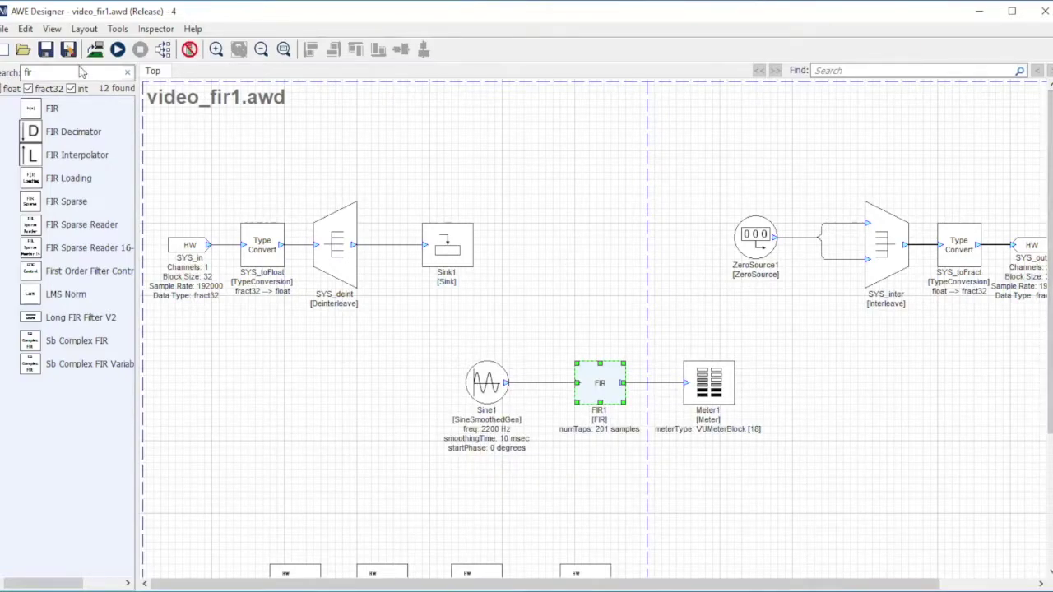
Set the Sine1 tone to 400 Hz and run the design on the target.
click(490, 387)
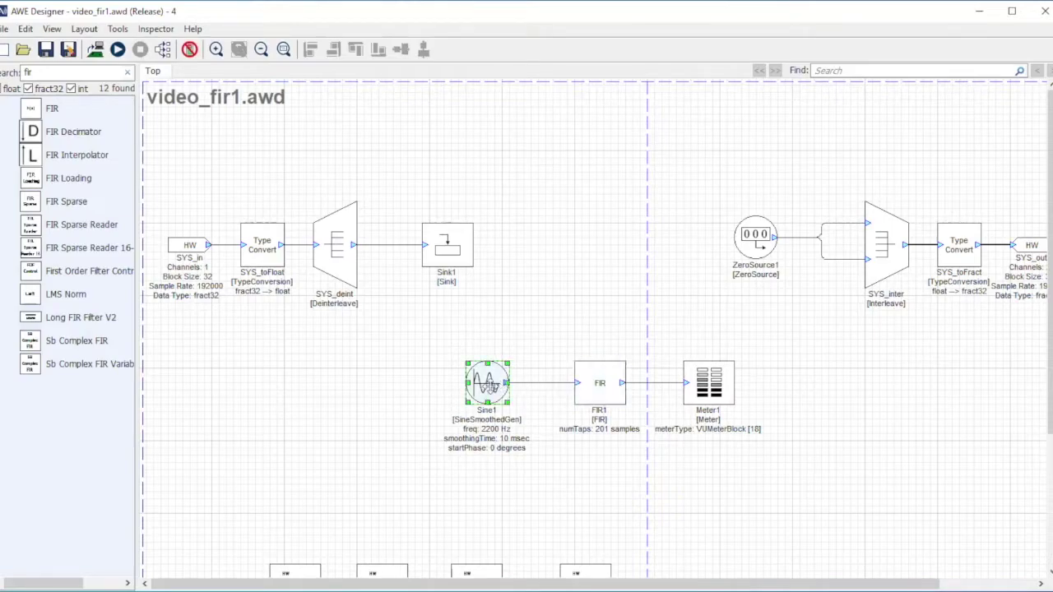
double_click(490, 387)
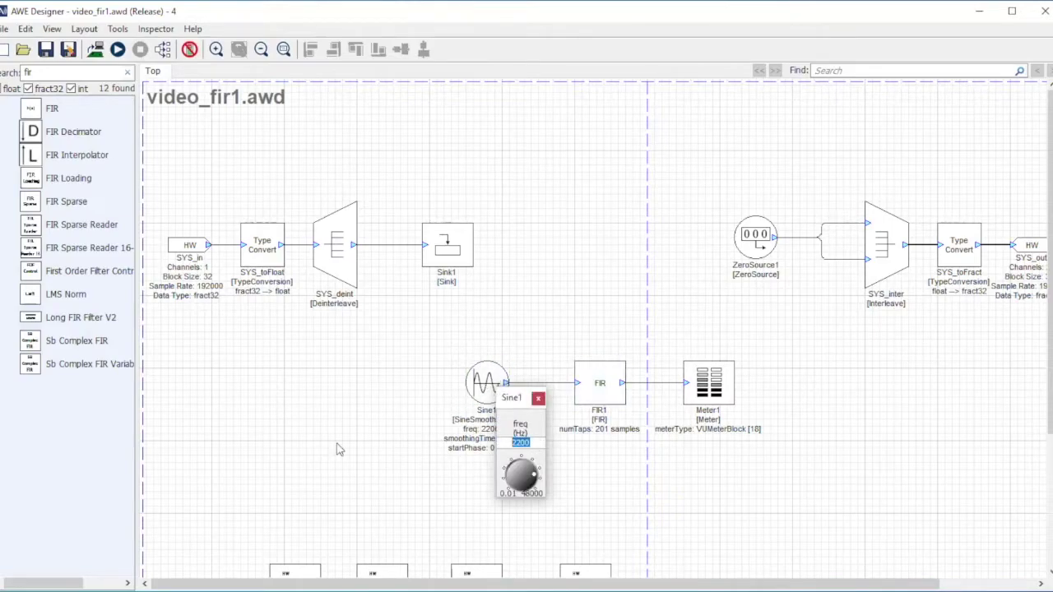
text(400)
key(Return)
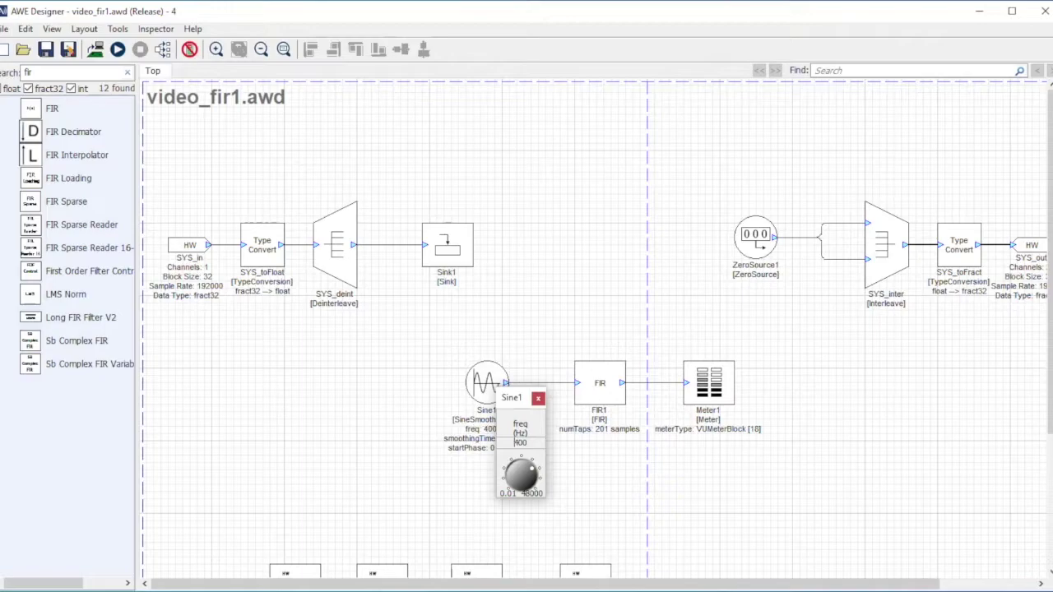
click(118, 49)
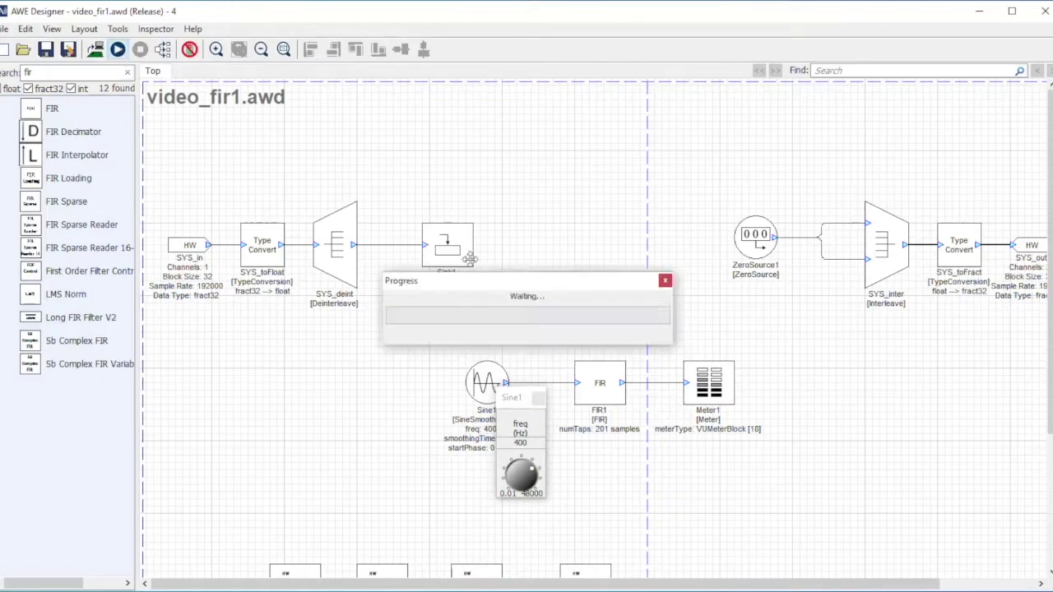
Open the Meter1 level readout and change the tone to 100 Hz.
click(727, 387)
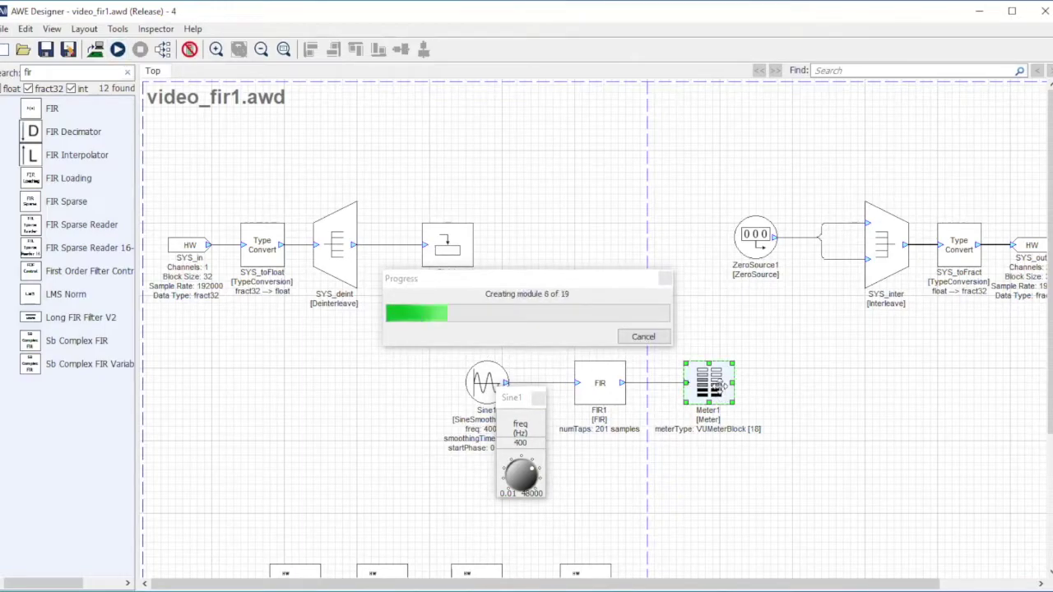
double_click(728, 387)
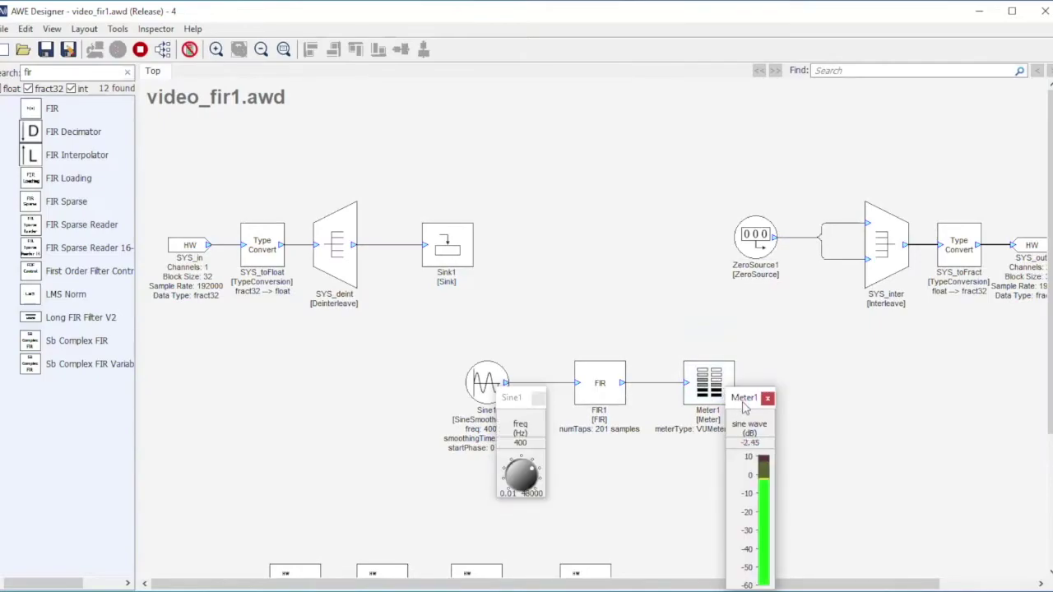
drag(860, 343, 787, 357)
double_click(521, 443)
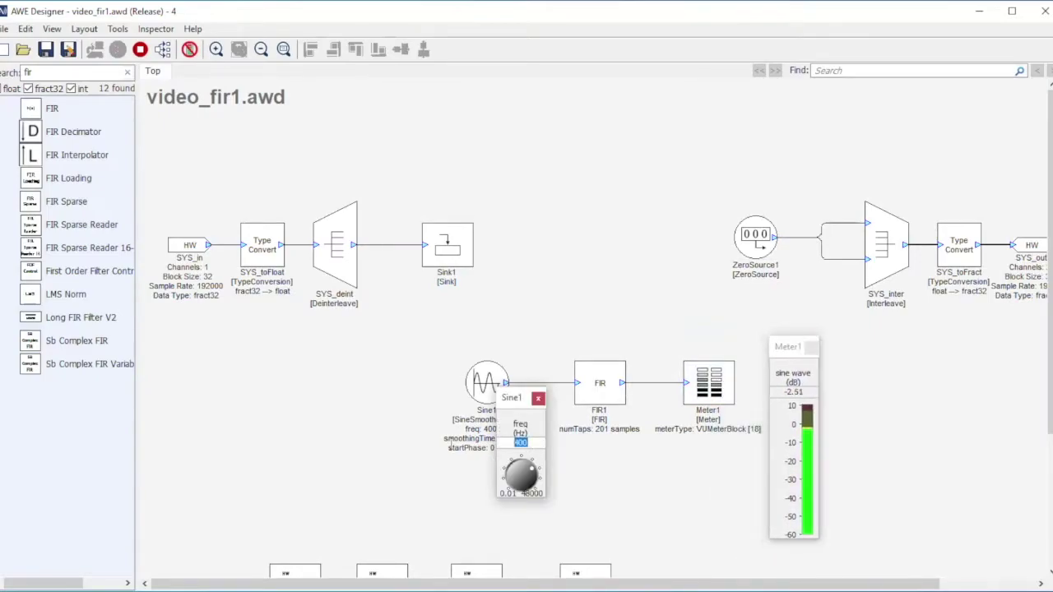
text(10)
key(Return)
Sweep the tone through 1000, 3500 and back to 1000 Hz, then halt the design.
key(Return)
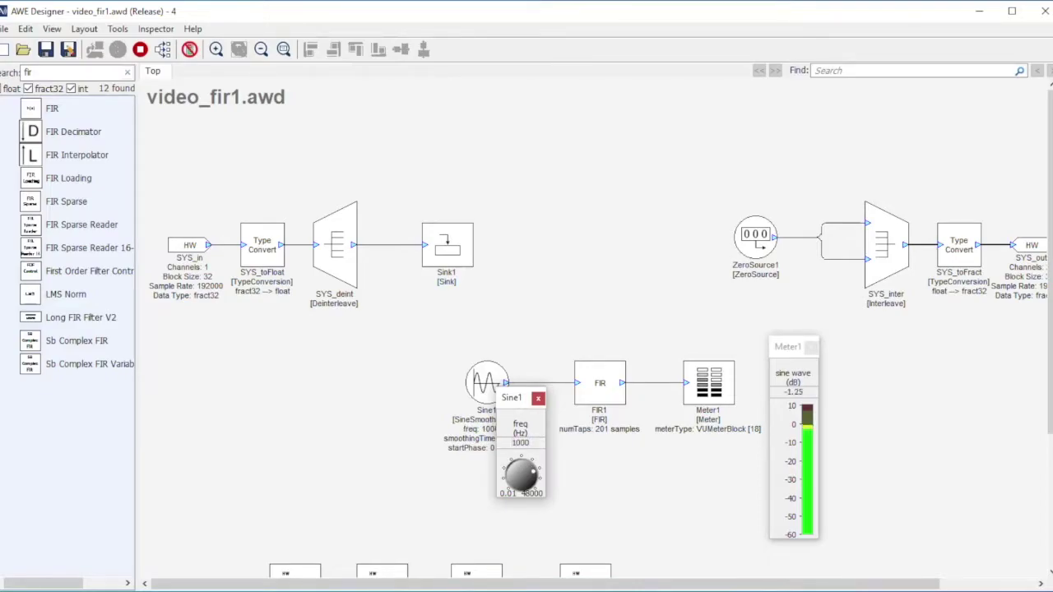
key(ctrl+a)
text(1)
key(Return)
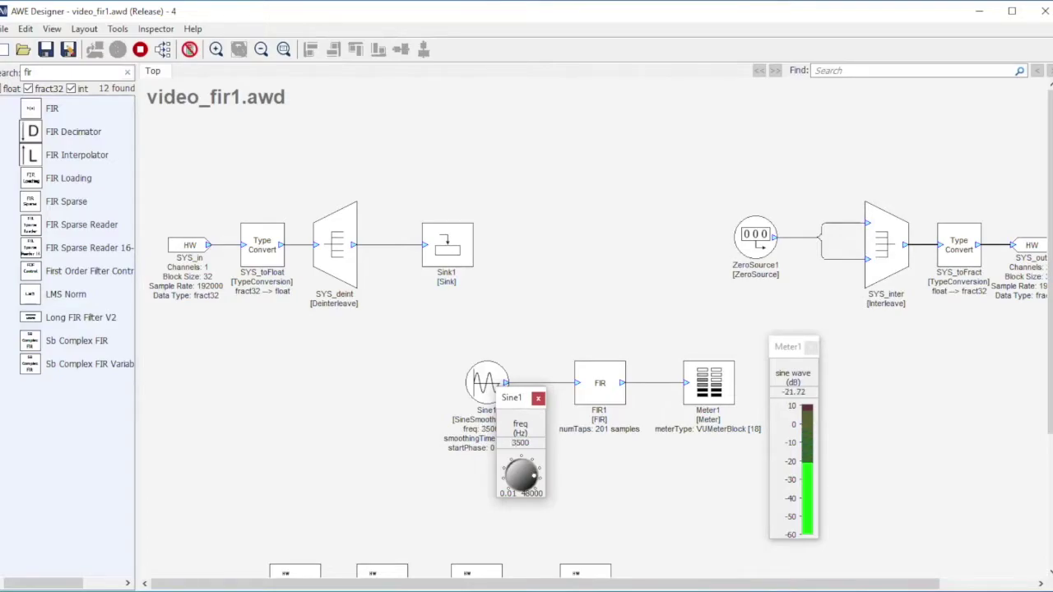
key(Return)
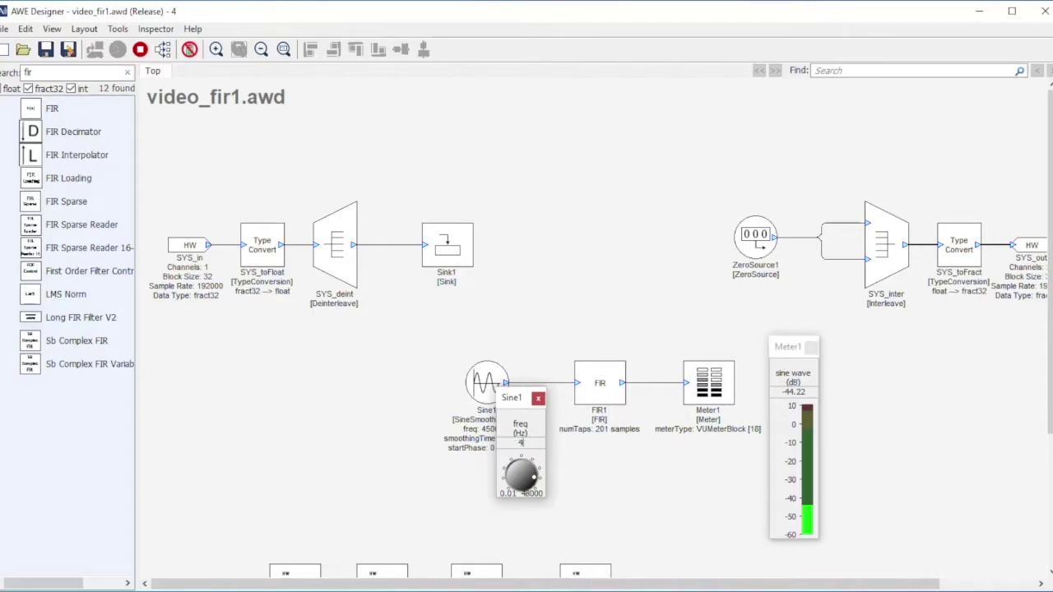
key(Return)
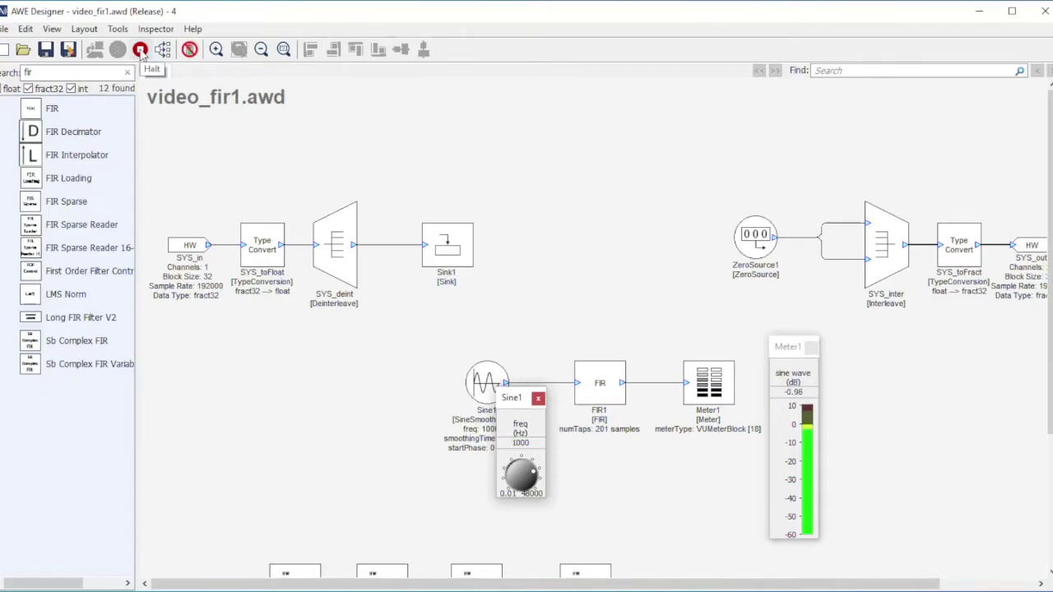
click(140, 51)
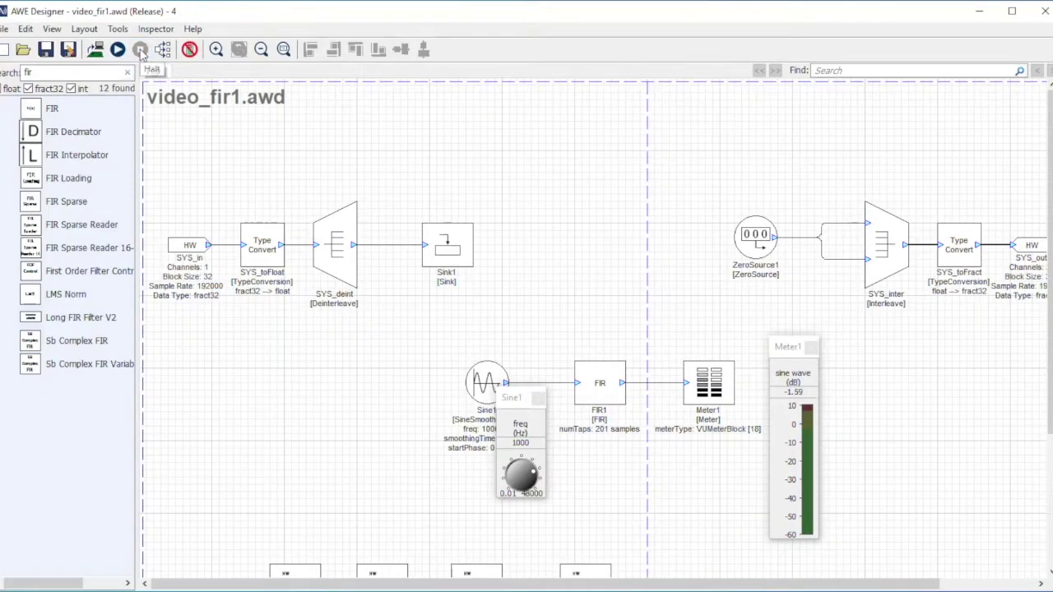
Open video_fir2.awd from the recent files and maximize its window.
click(8, 31)
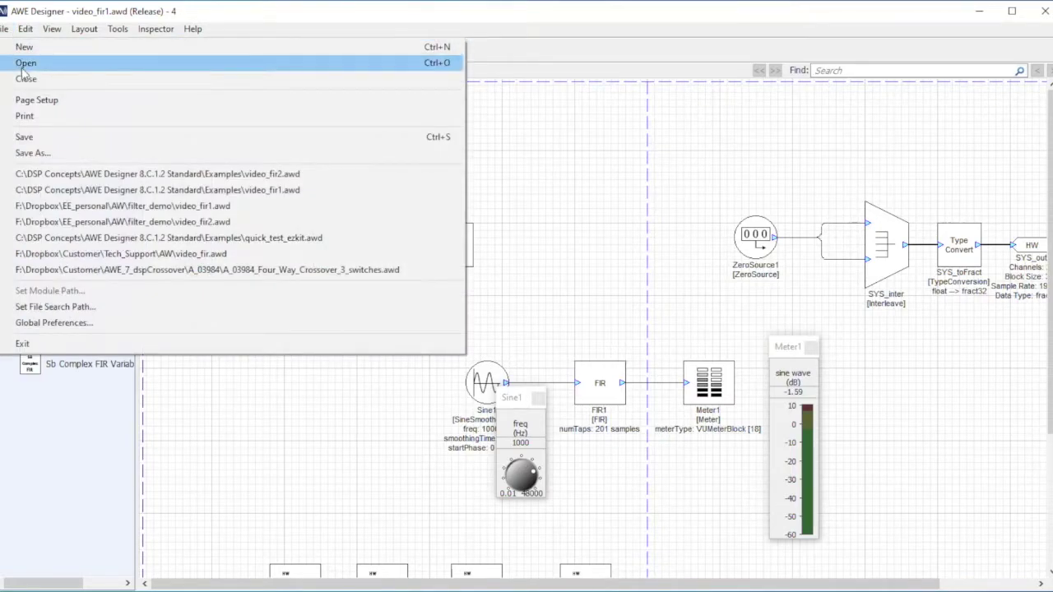
click(35, 174)
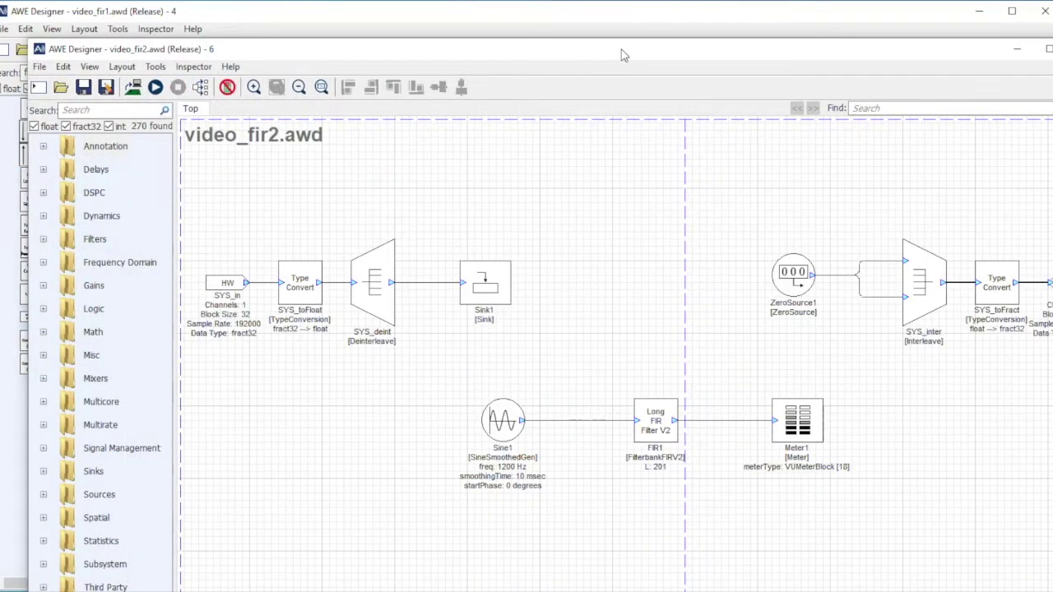
drag(623, 55, 586, 13)
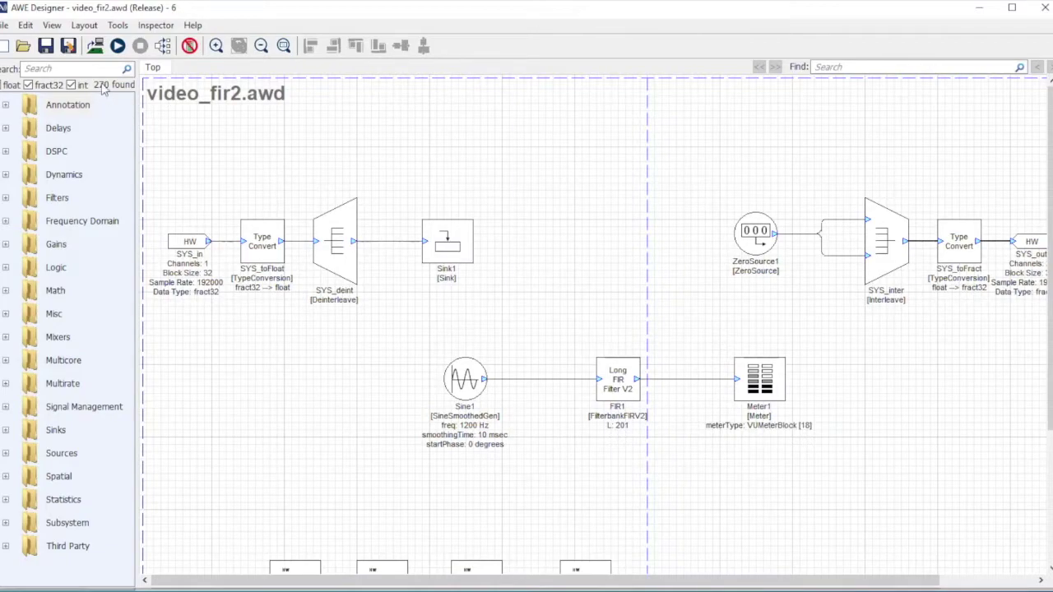
Search the library for 'fir' and open the help page for FIR1's Long FIR Filter V2.
click(616, 377)
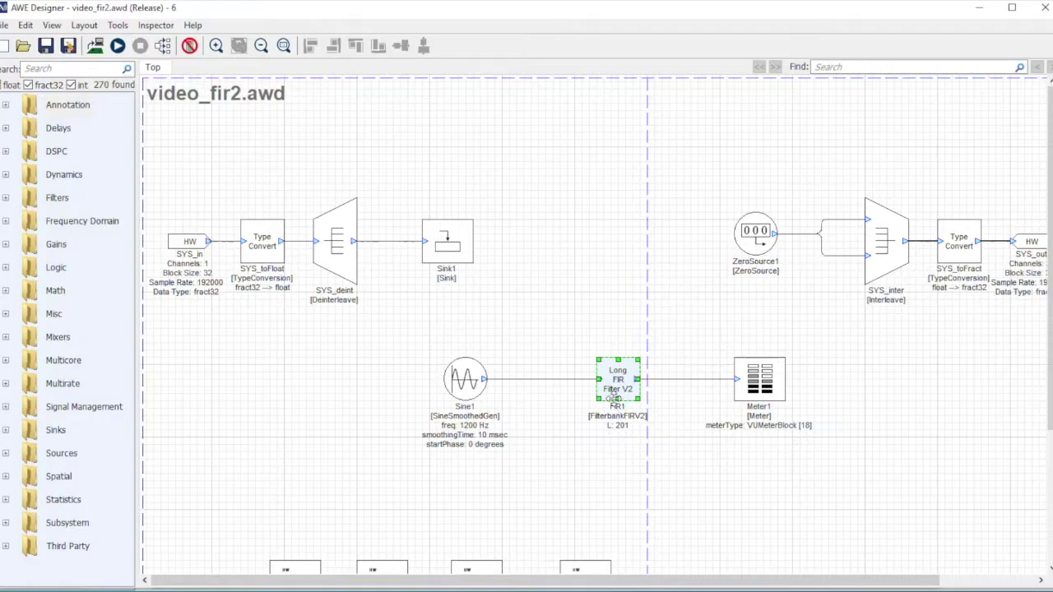
click(53, 69)
text(fir)
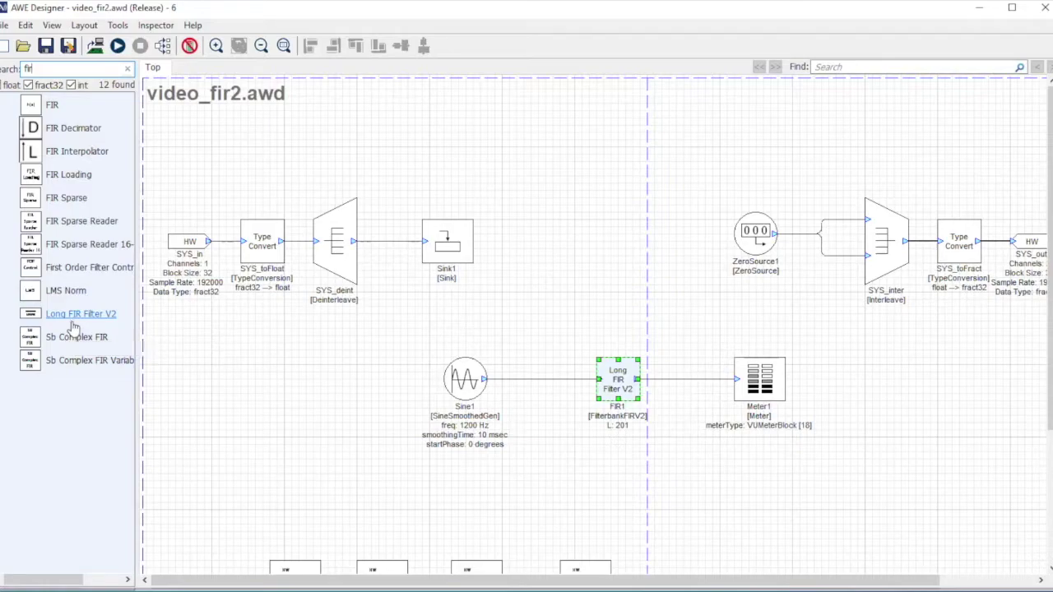
drag(74, 328, 630, 367)
right_click(629, 367)
click(667, 566)
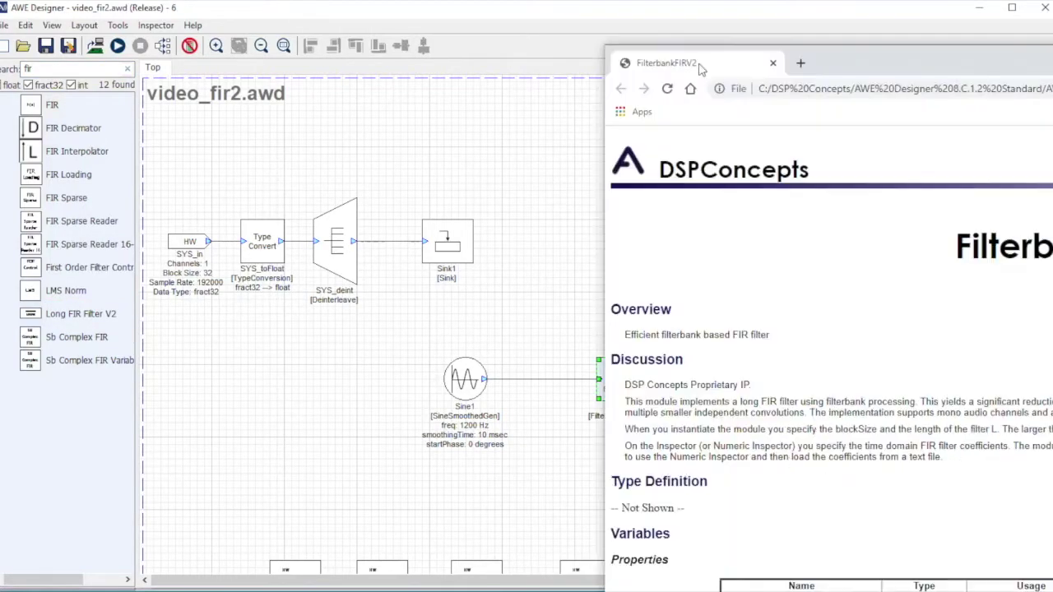
Move the FilterbankFIRV2 help page over the design and highlight its filterbank processing and reduced-load passages.
drag(634, 24, 107, 31)
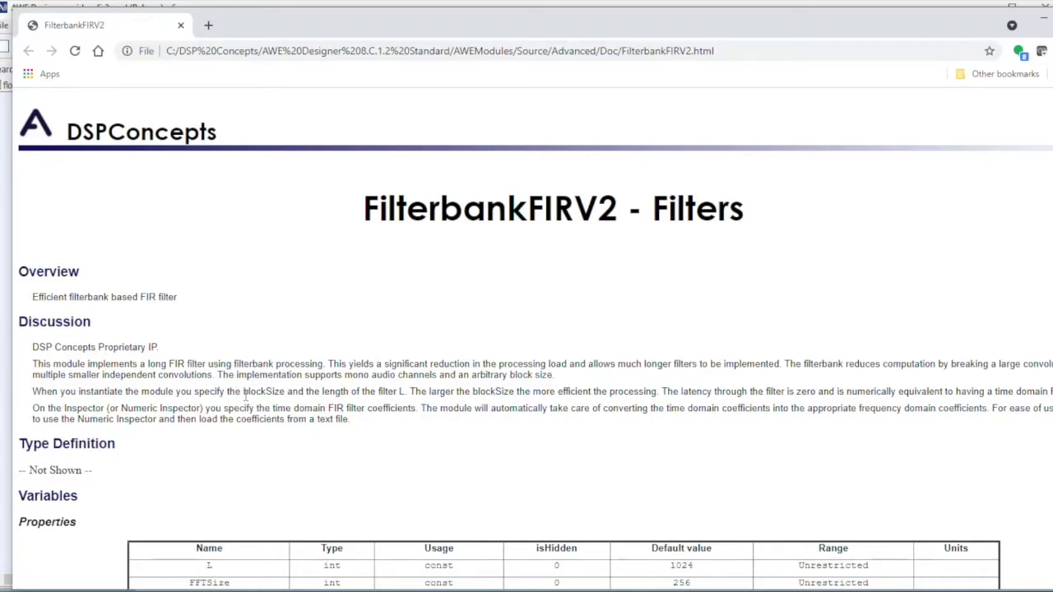
drag(234, 367, 323, 360)
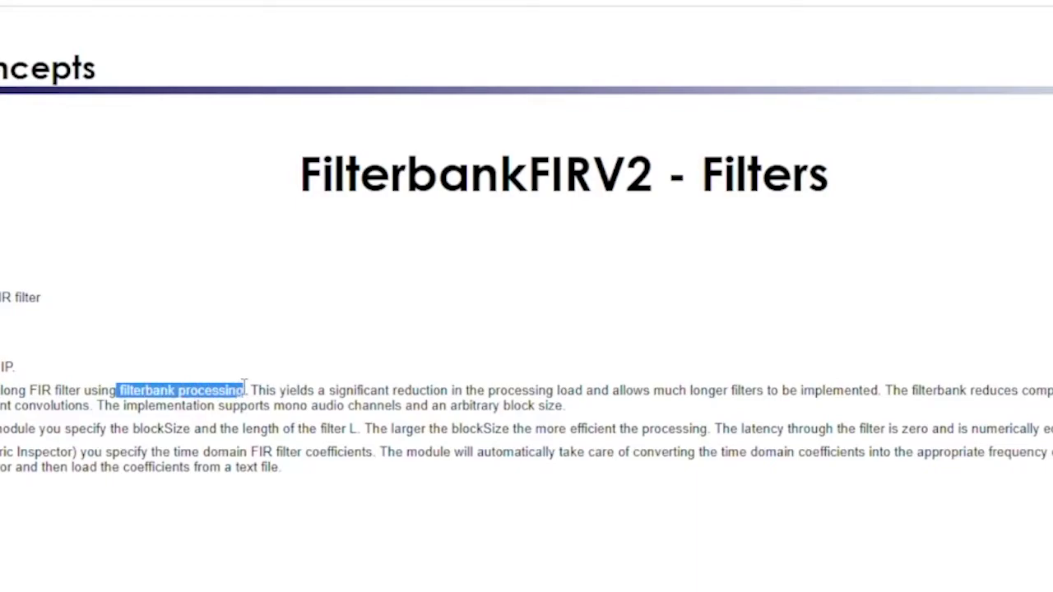
click(407, 310)
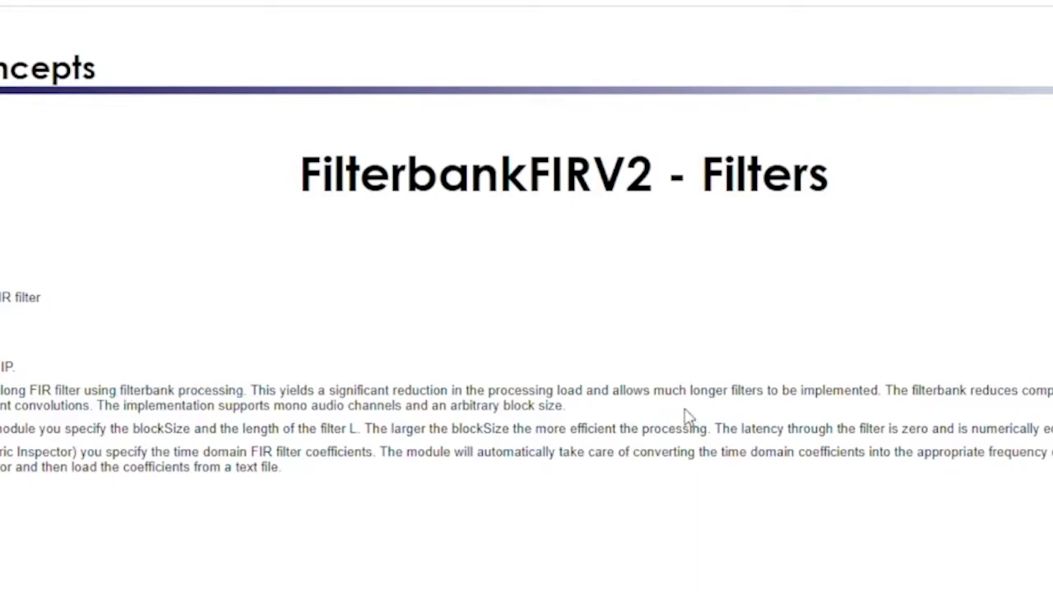
drag(609, 390, 678, 369)
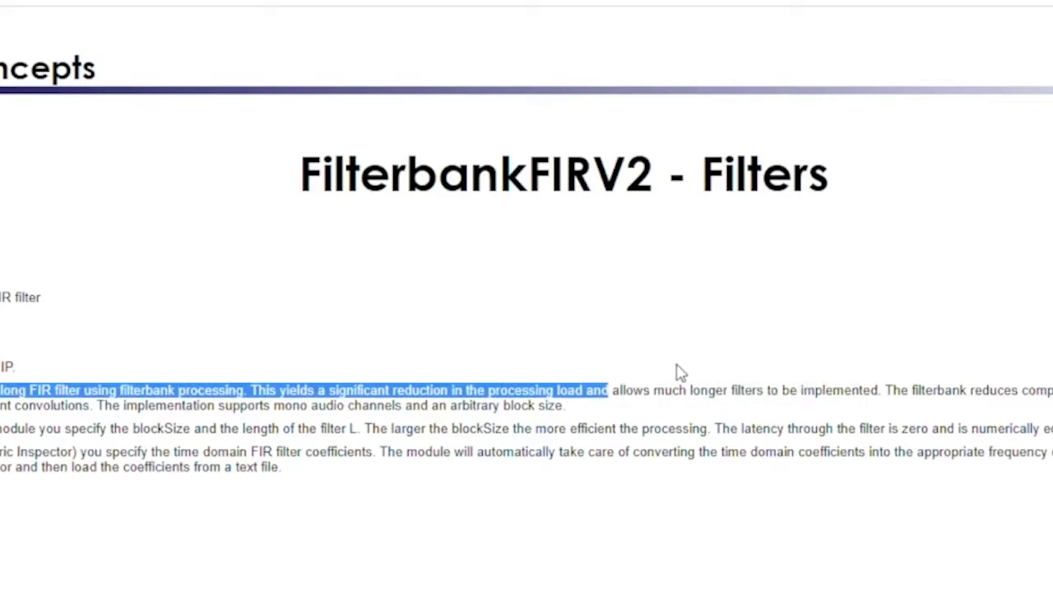
click(699, 359)
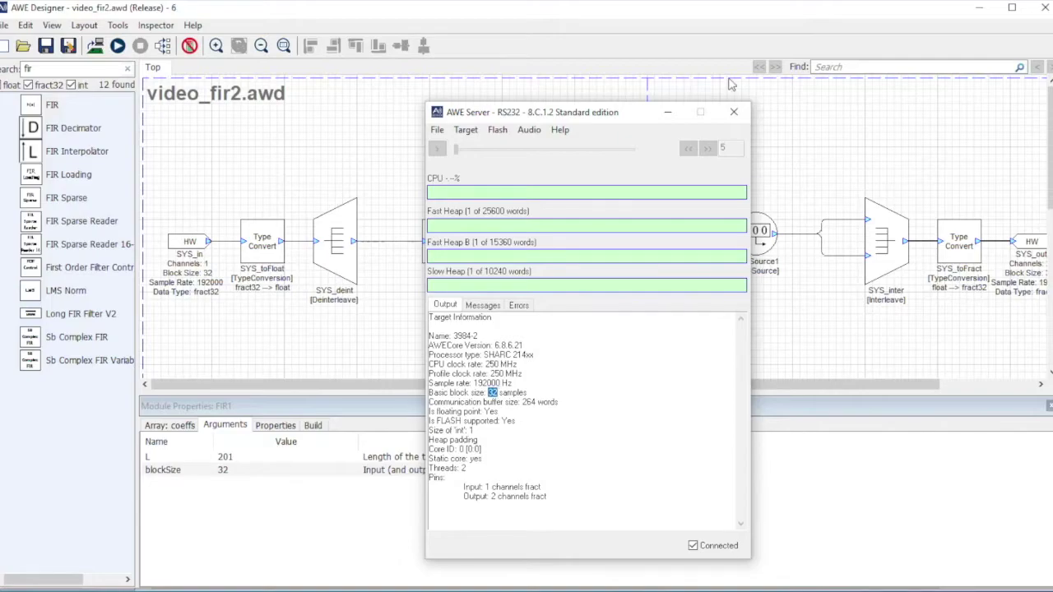
Hide the server window, view FIR1's all-zero coefficient array, and begin loading from file.
click(667, 112)
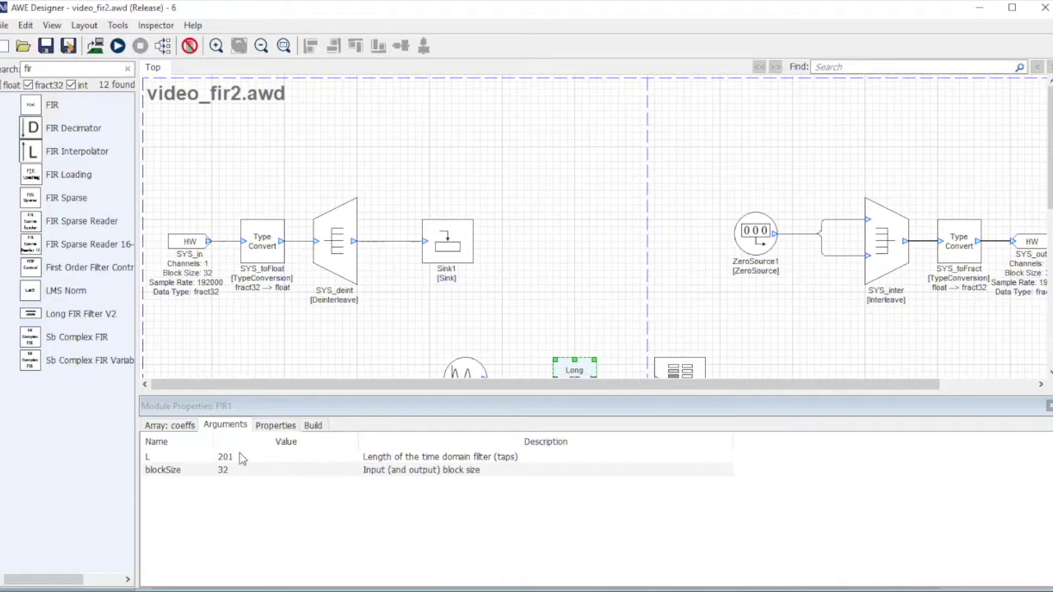
click(169, 425)
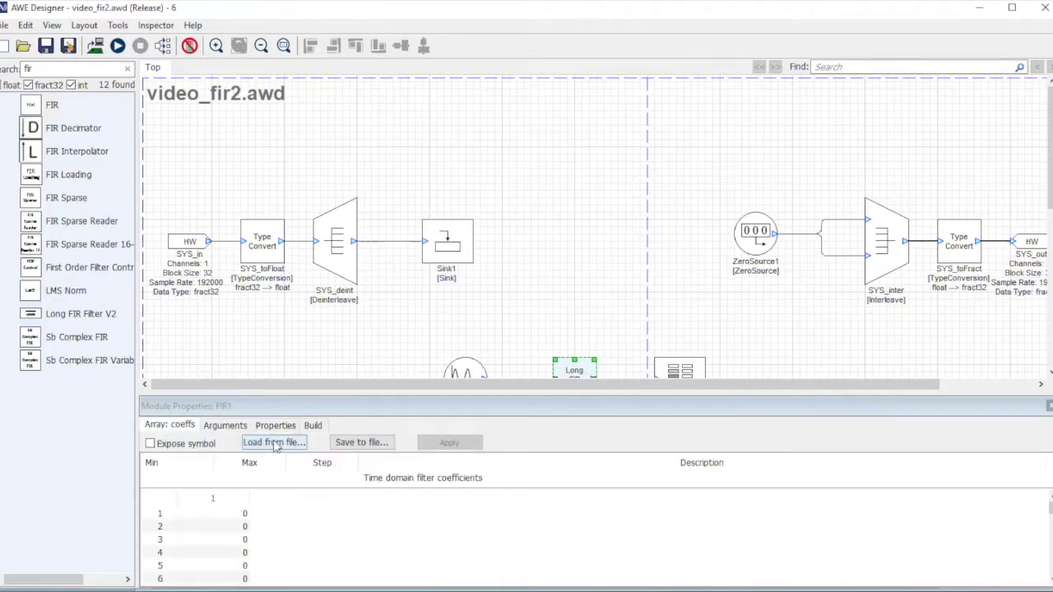
click(274, 443)
Import FIR1_1k_LPF_201_taps.txt into FIR1, accept the zero-padding warning, and close its properties.
click(676, 293)
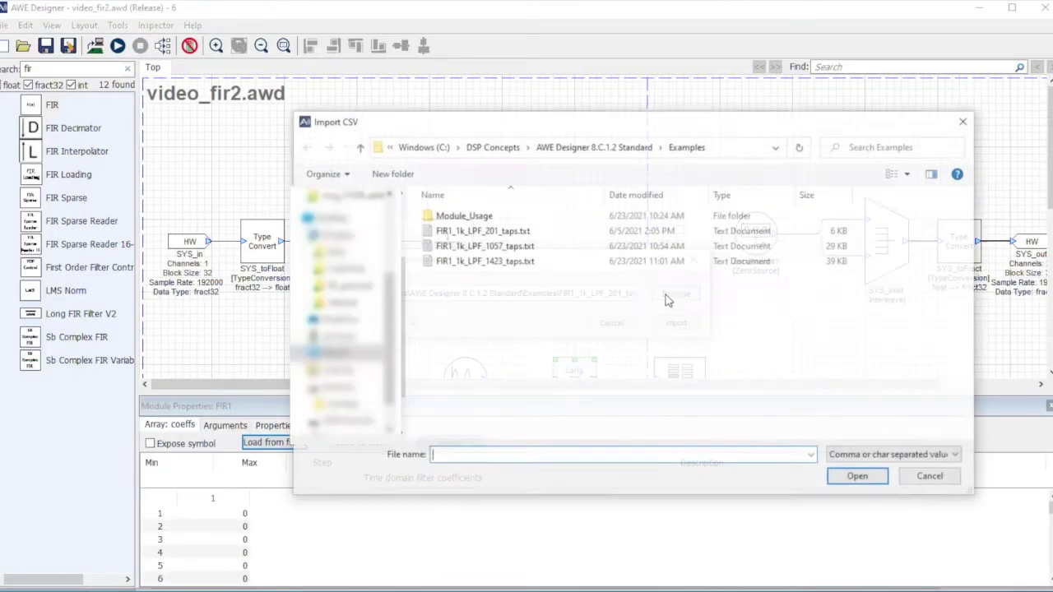
click(502, 232)
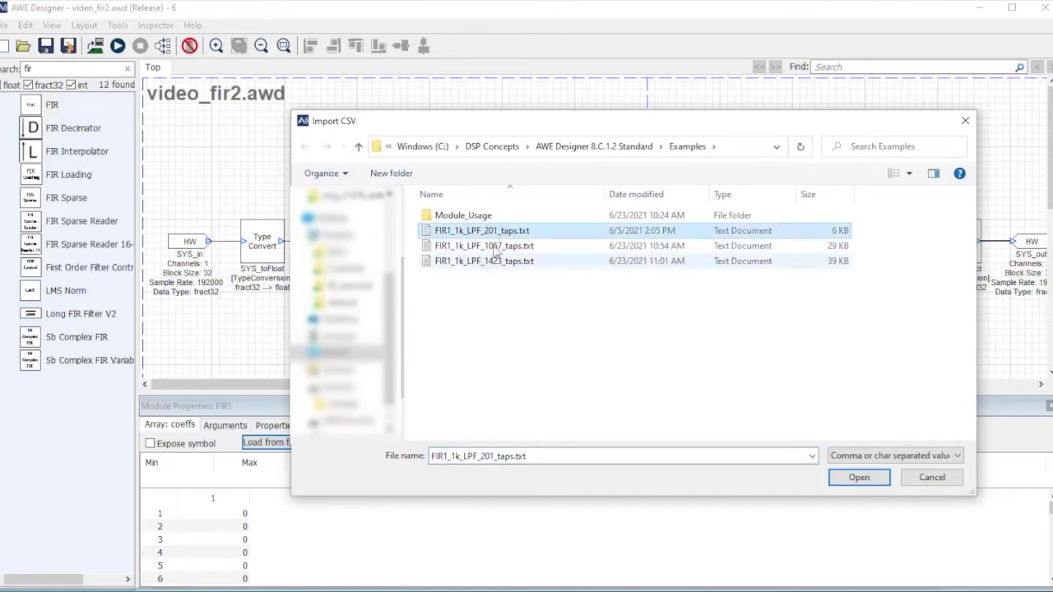
click(870, 483)
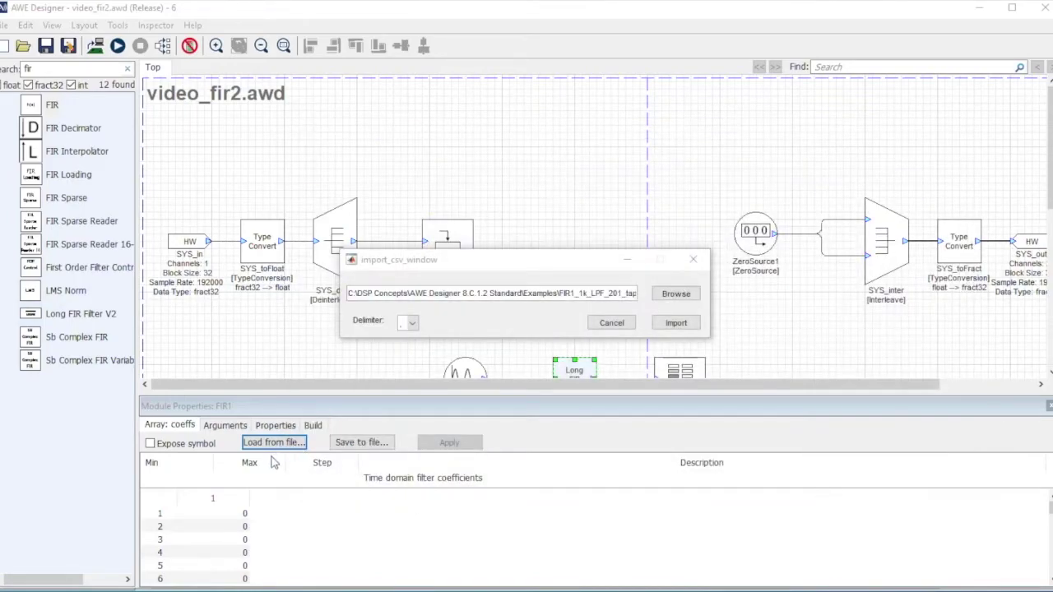
click(676, 322)
click(526, 332)
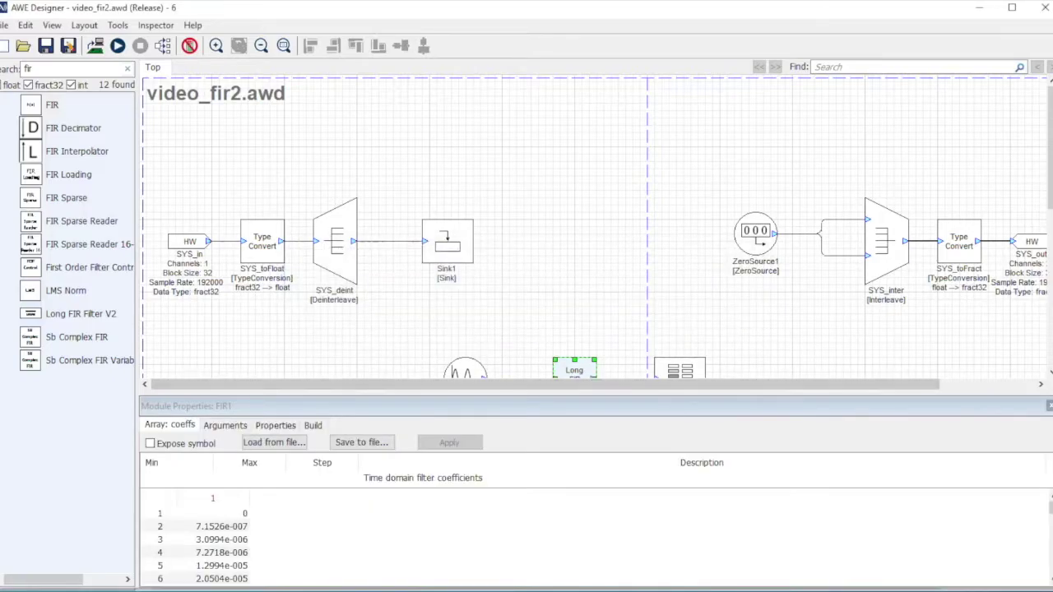
click(255, 85)
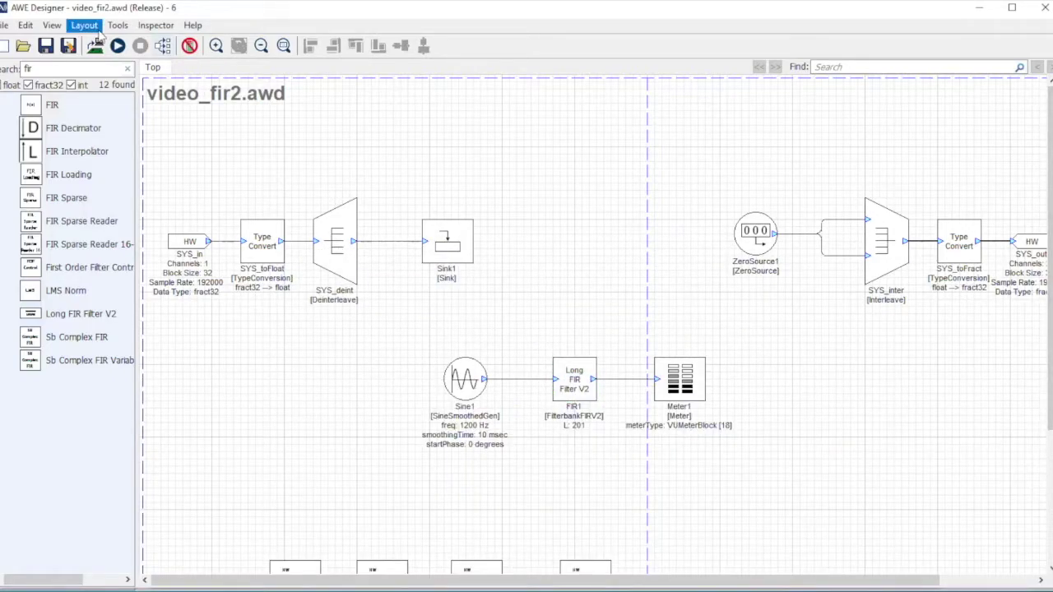
Run the design, place the meter readout, and set the tone to 3000 Hz.
click(117, 46)
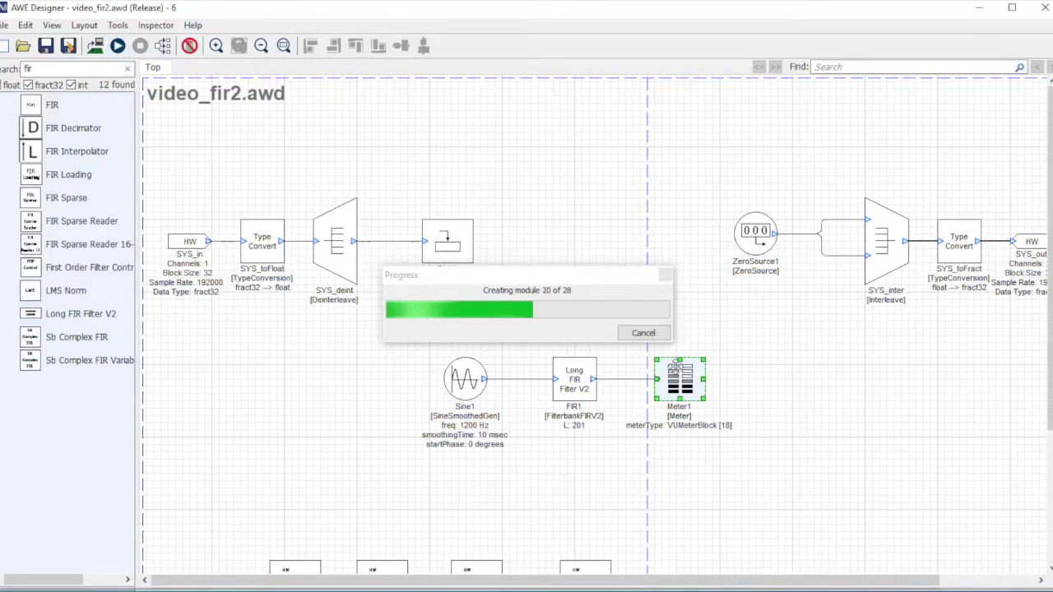
drag(696, 370, 789, 343)
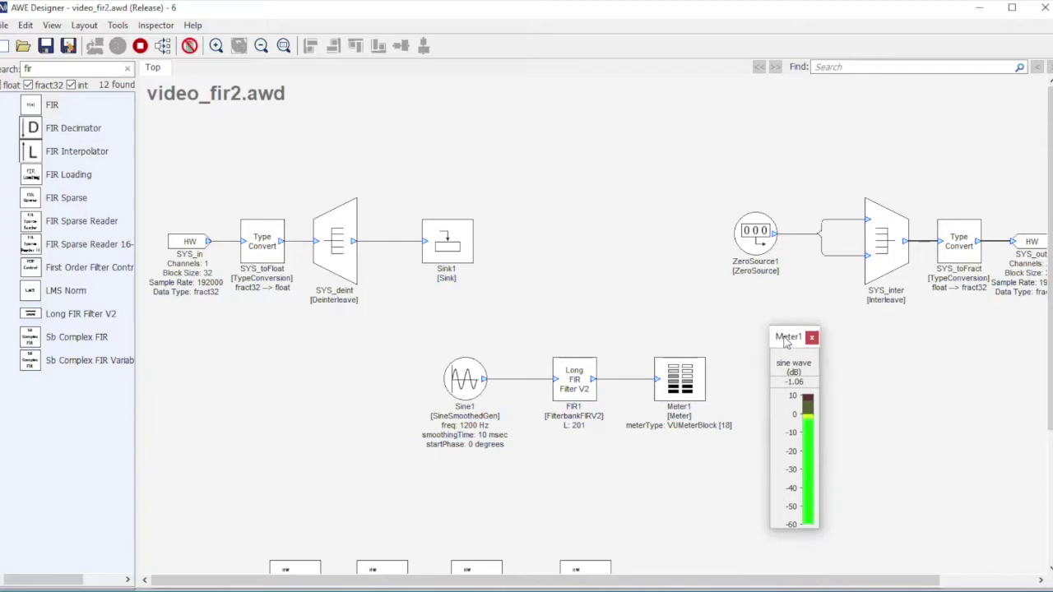
double_click(478, 360)
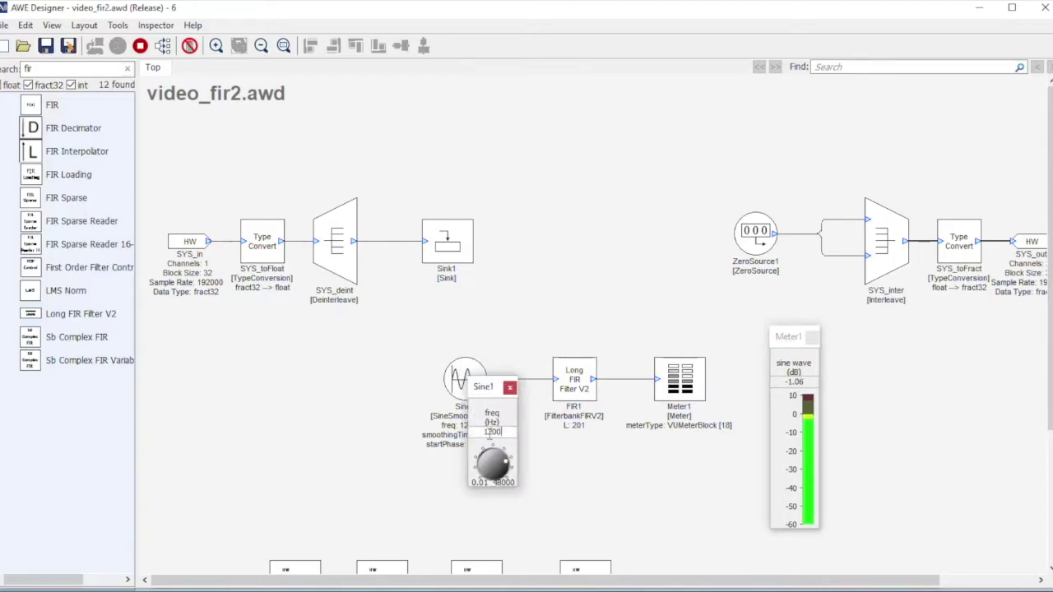
text(3000)
key(Return)
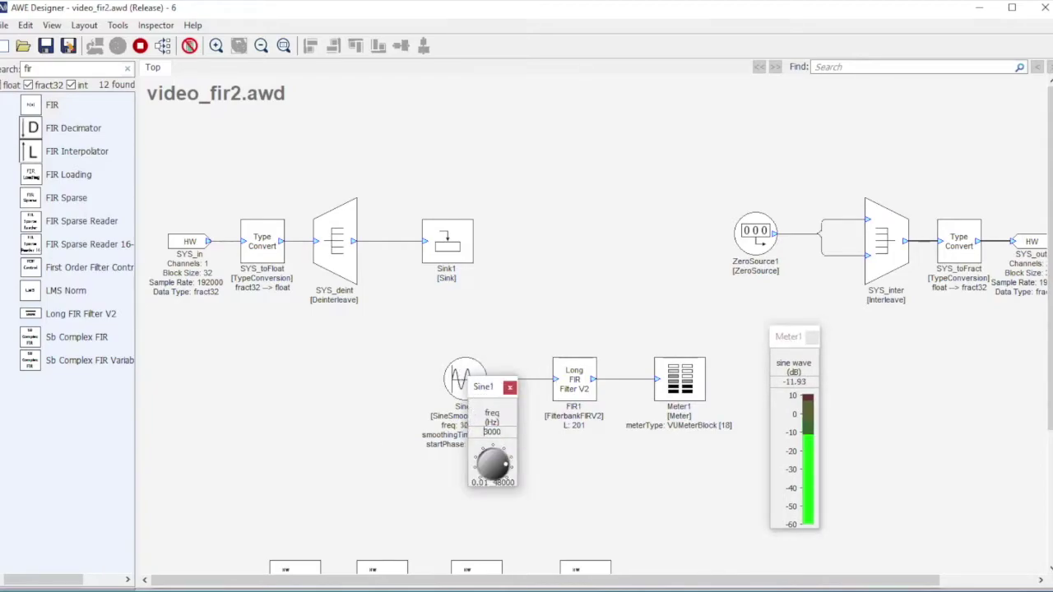
Try 400 and 4000 Hz tones, settle on 800 Hz, and bring the server window forward.
double_click(514, 432)
text(400)
key(Return)
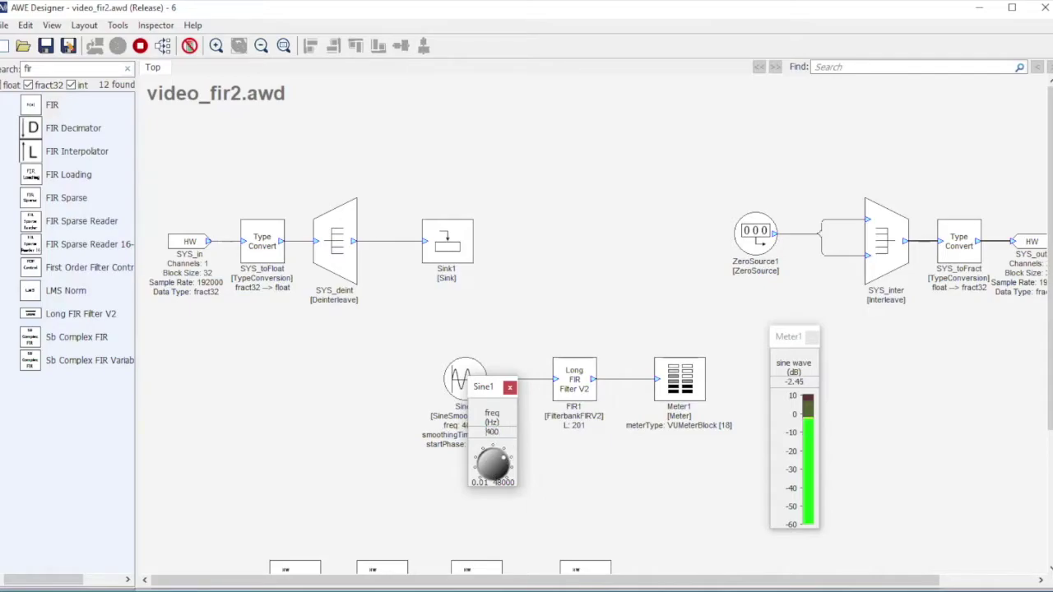
key(Return)
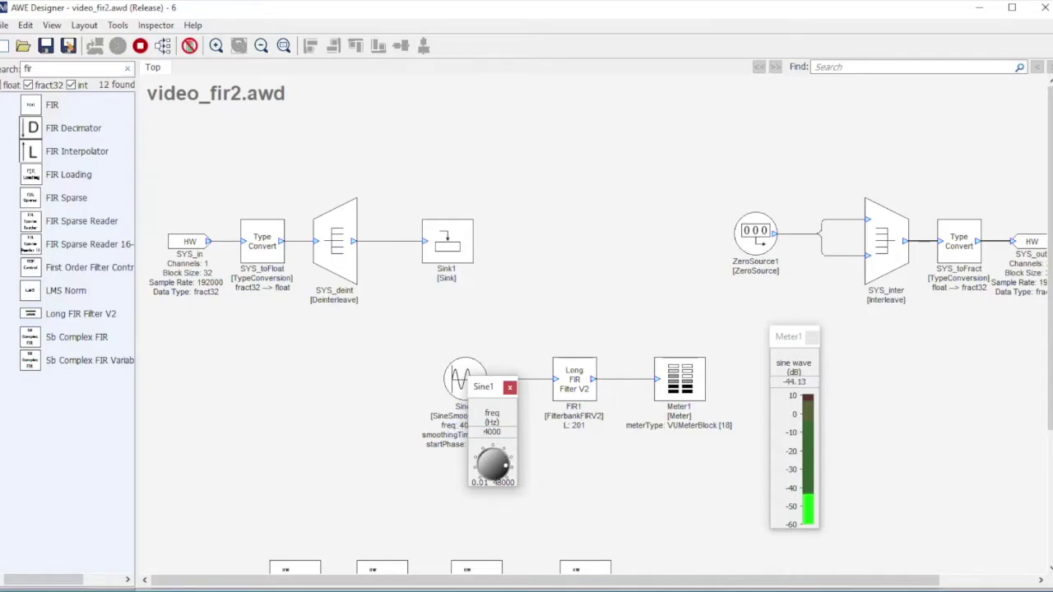
double_click(504, 434)
text(800)
key(Return)
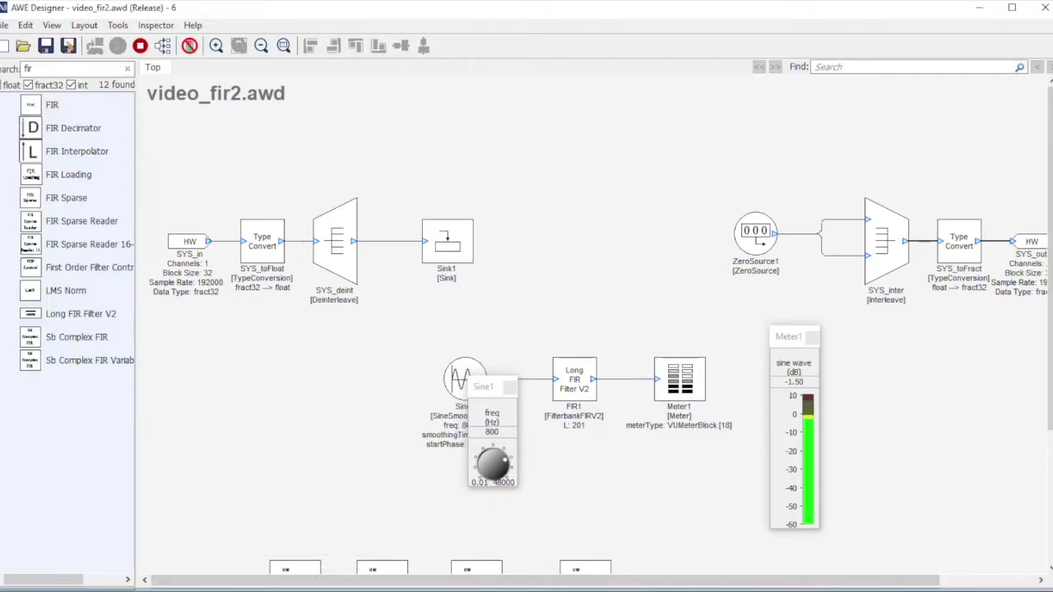
key(alt+Tab)
drag(557, 109, 869, 128)
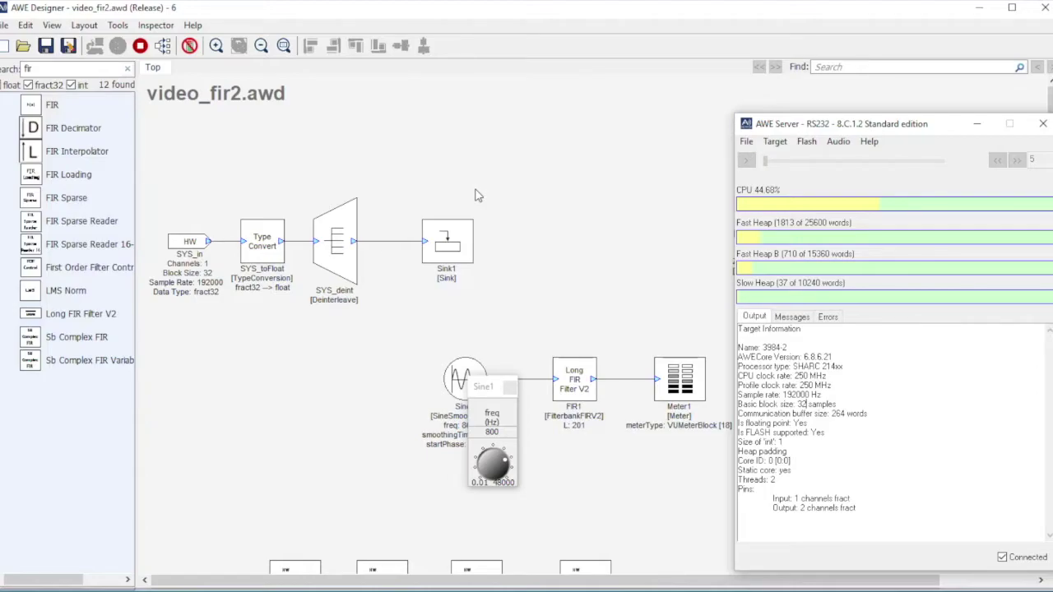
Stop the long FIR design and run video_fir1's 201-tap direct FIR design.
click(140, 46)
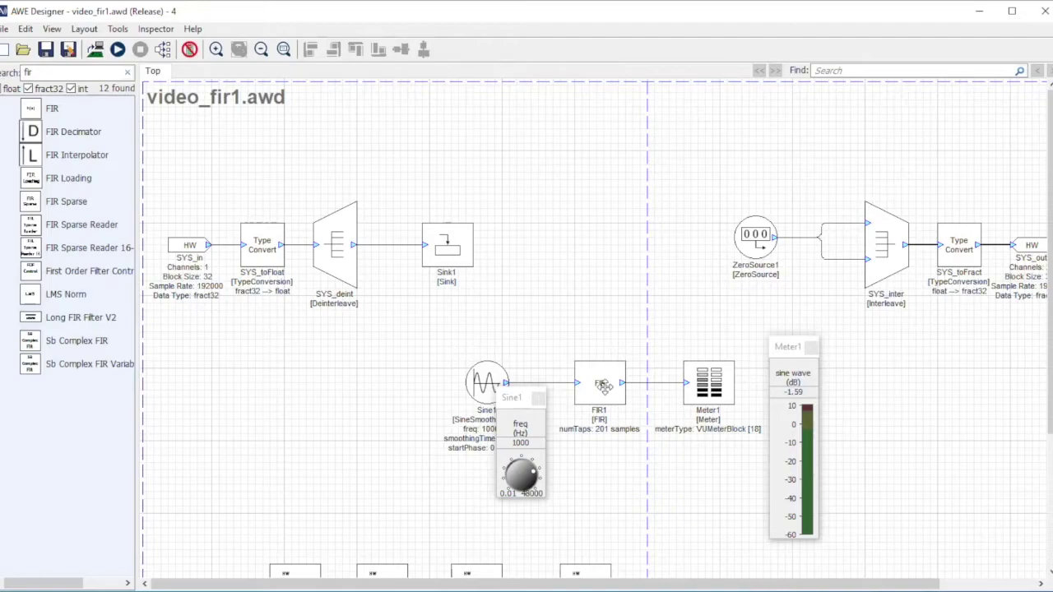
click(118, 49)
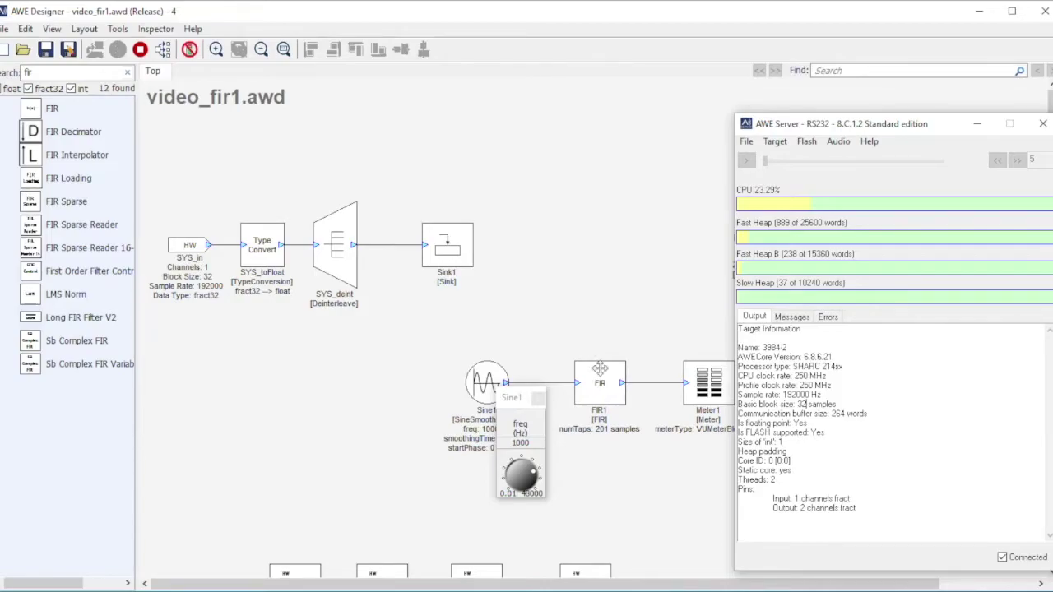
Halt the direct FIR design after noting its 23.29% CPU load.
click(141, 50)
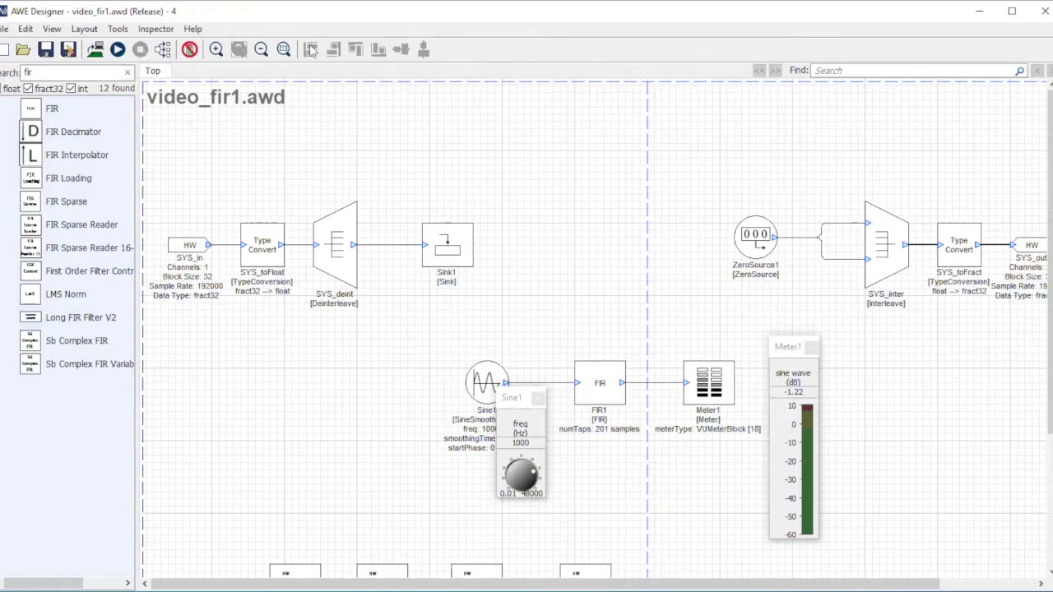
Change the FIR1 filter length L from 201 to 1057 in its properties.
right_click(611, 374)
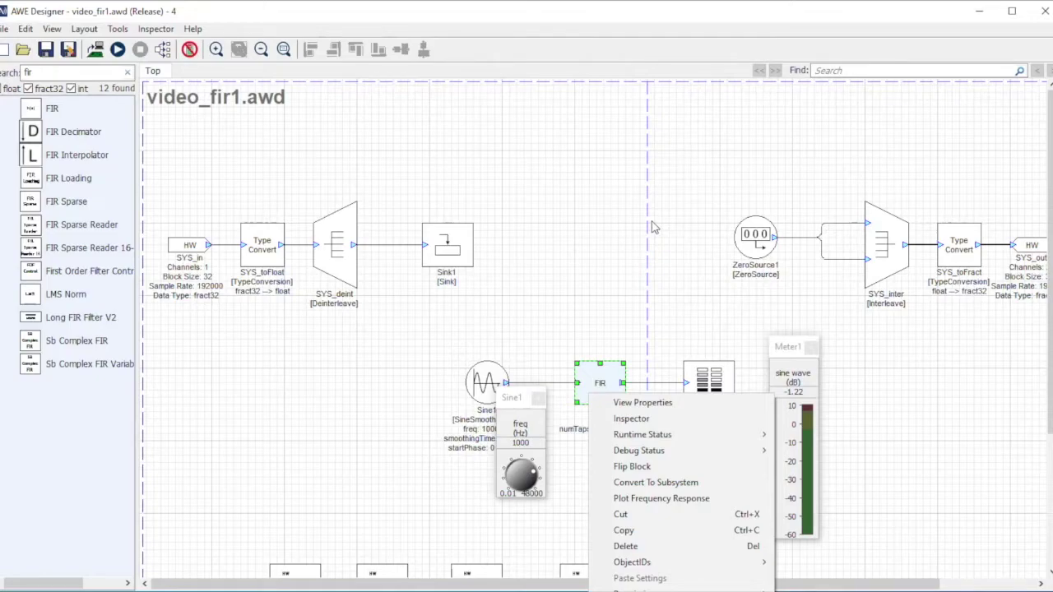
click(638, 402)
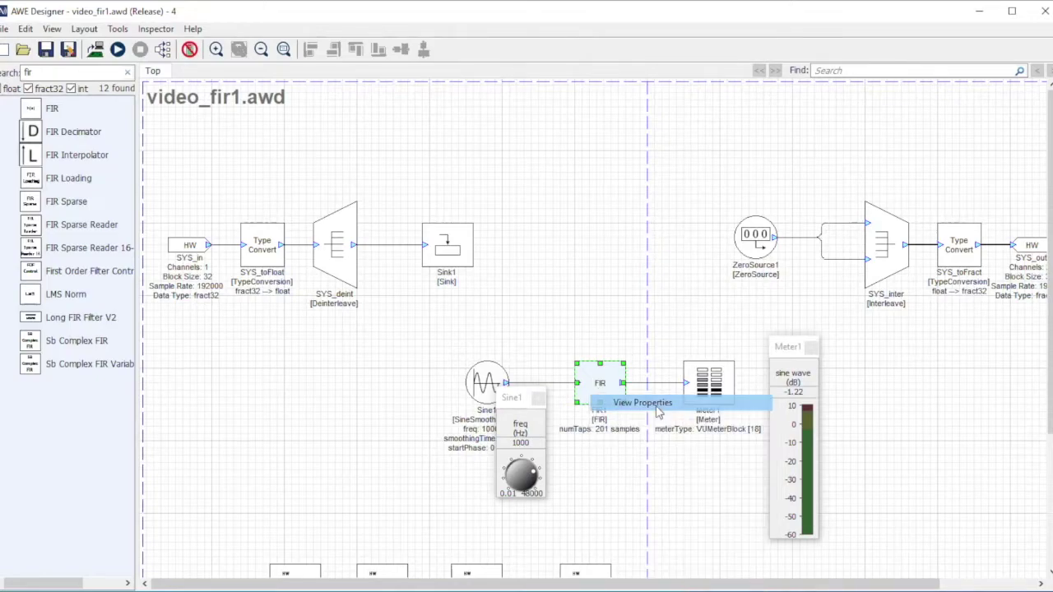
click(225, 429)
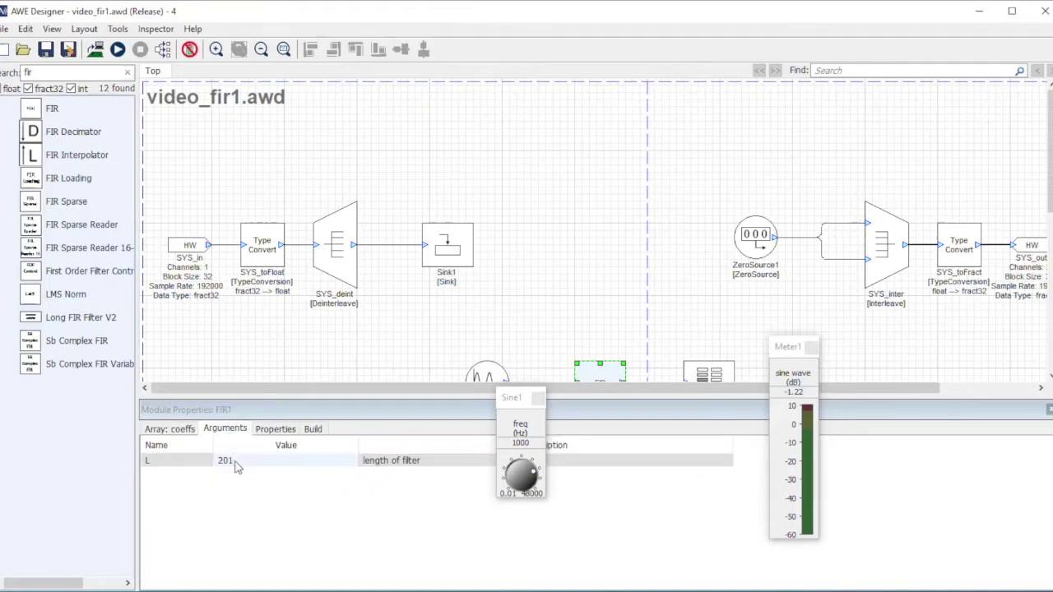
double_click(237, 460)
text(1057)
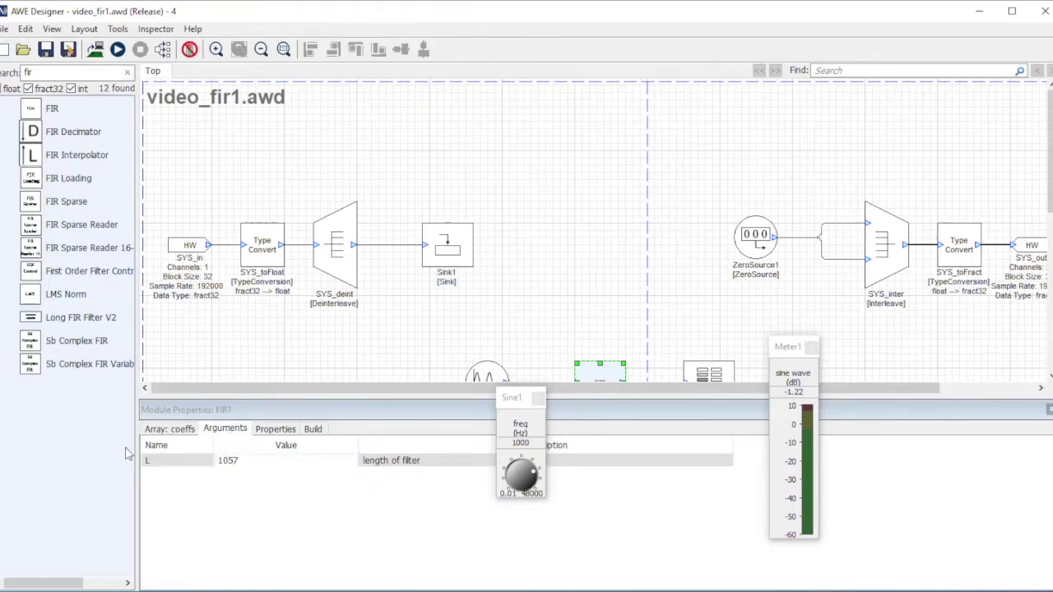
key(Return)
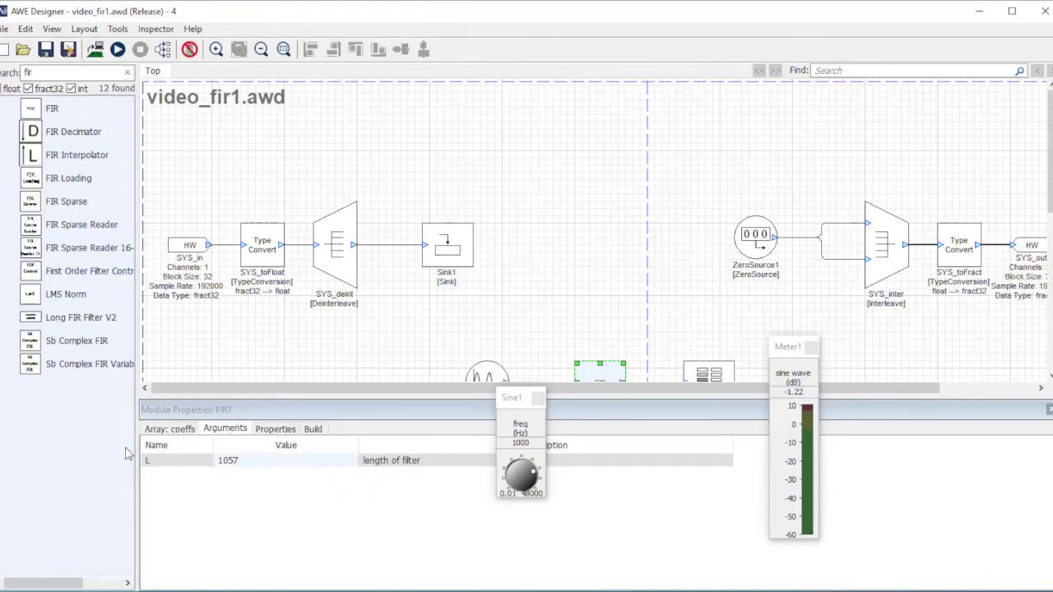
Load the FIR1_1k_LPF_1057_taps.txt coefficients into FIR1's coeffs array, accepting the mismatch warning.
click(178, 431)
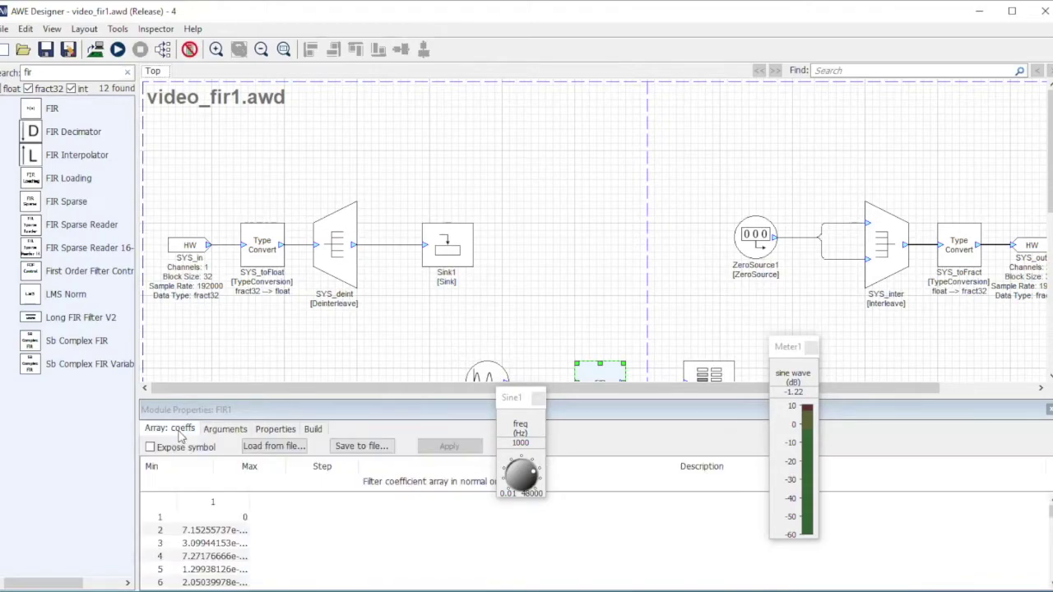
click(274, 446)
click(676, 298)
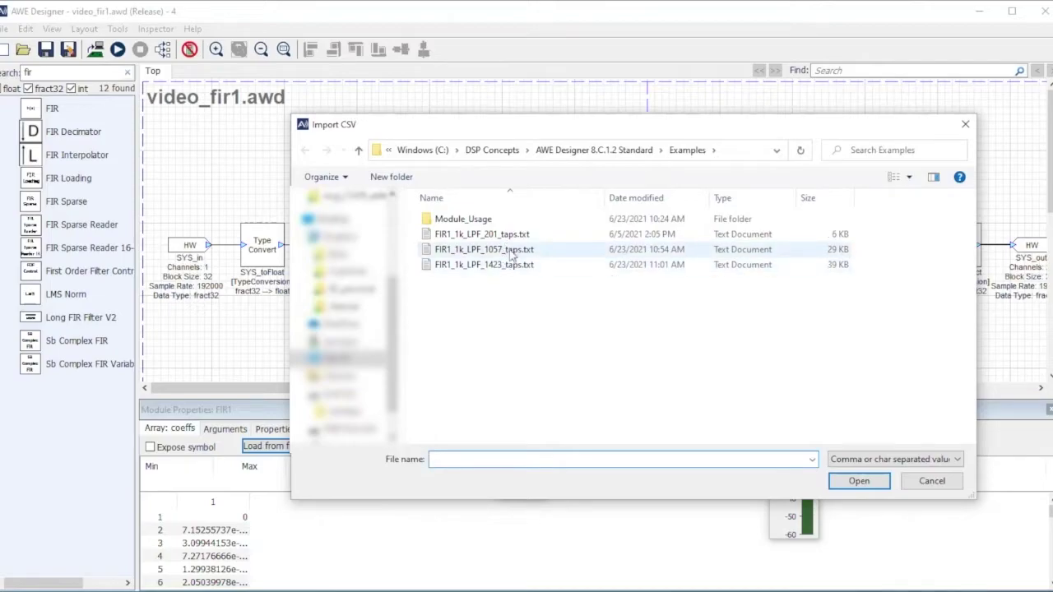
click(511, 252)
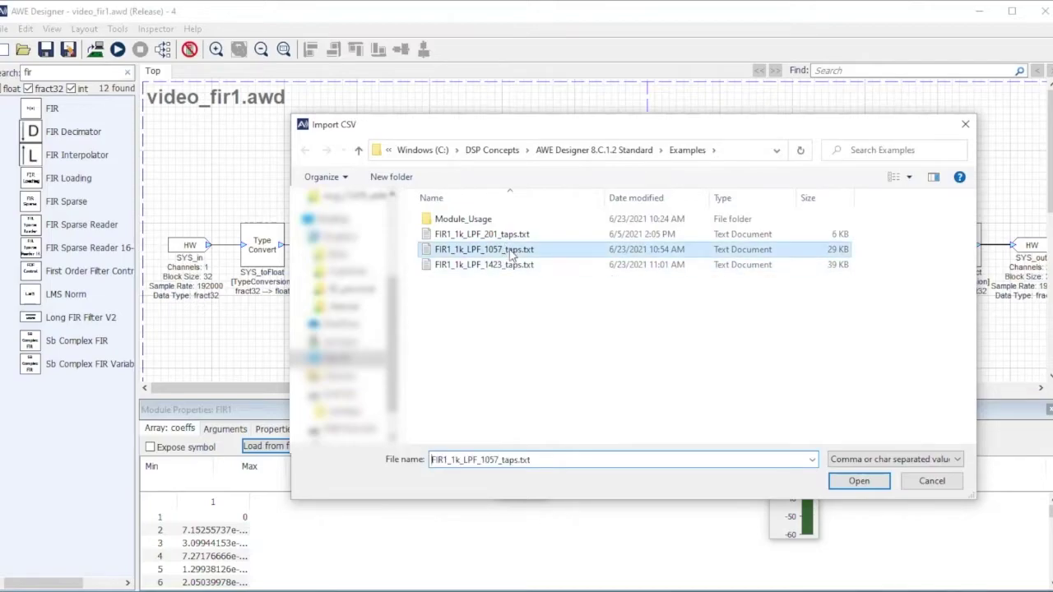
click(860, 482)
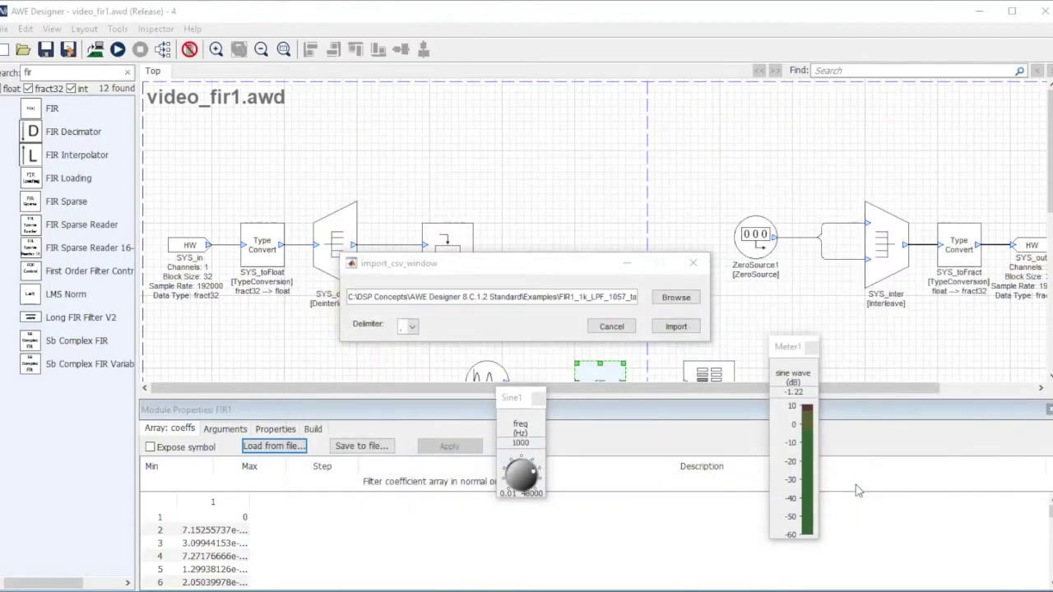
click(676, 327)
click(527, 337)
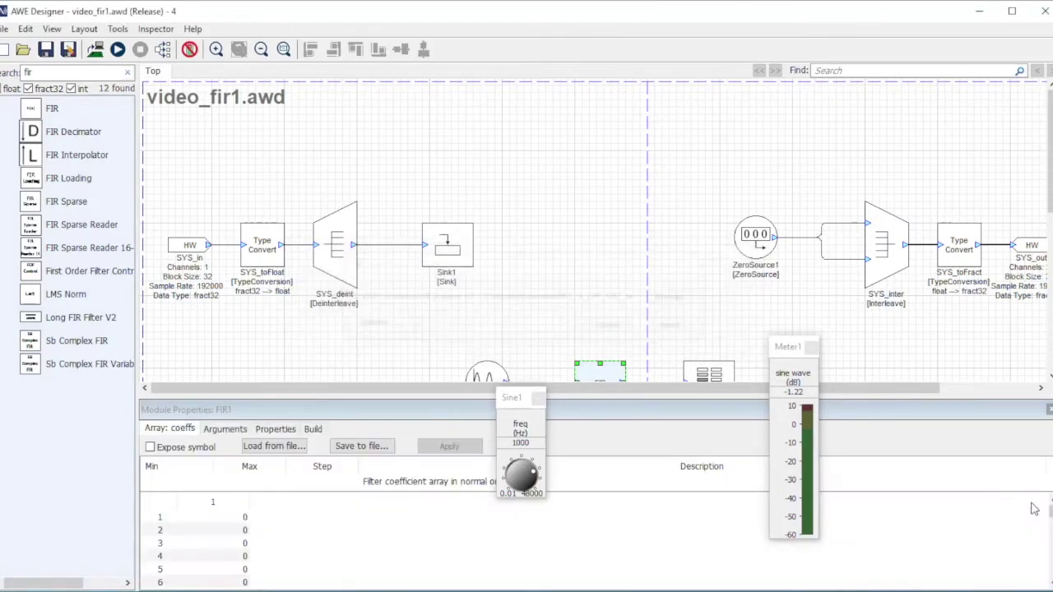
drag(1050, 505, 1050, 571)
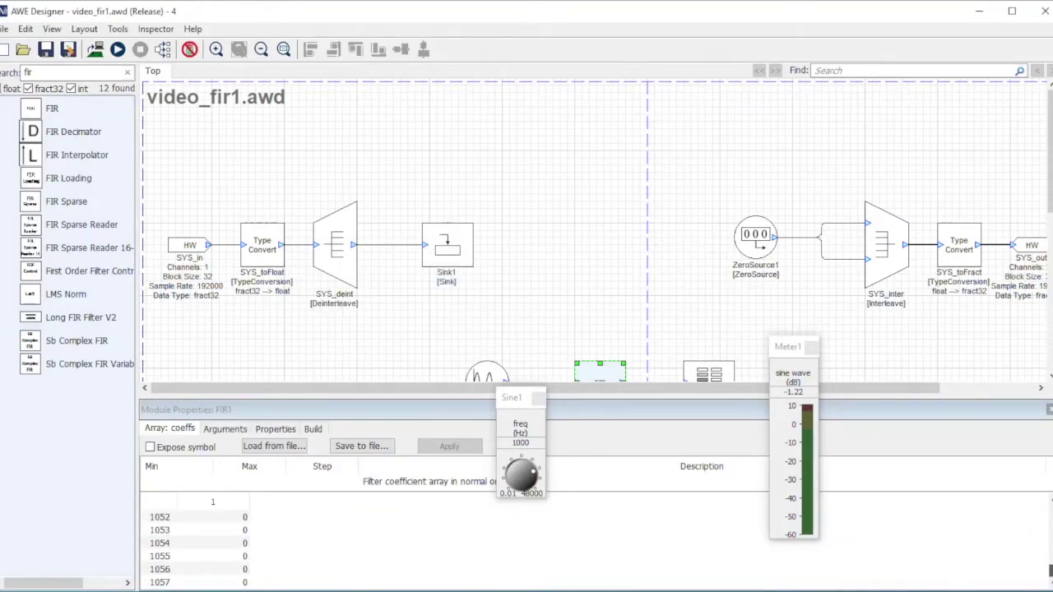
click(1049, 409)
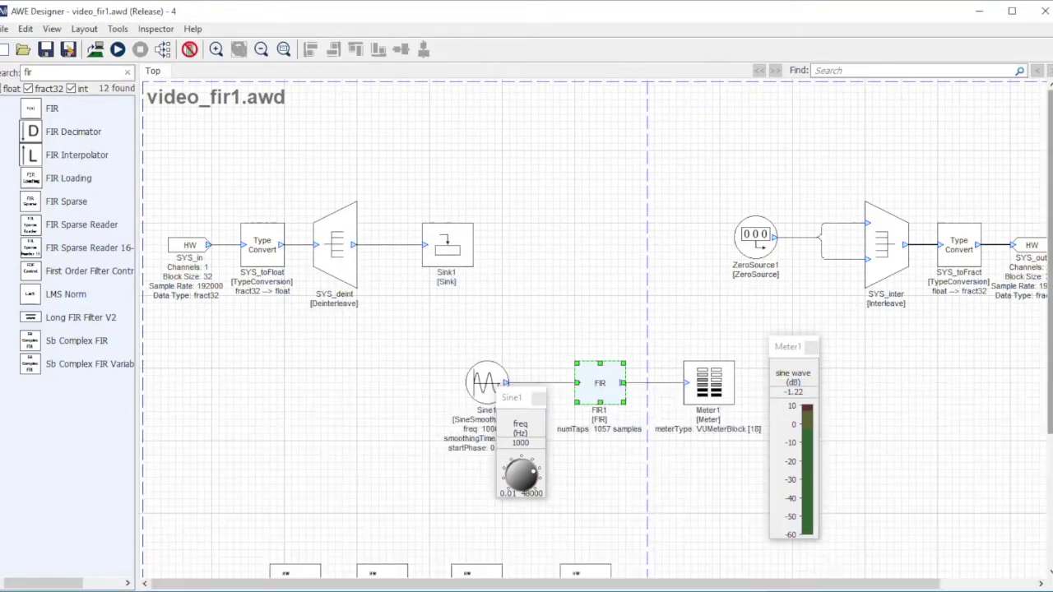
Run the 1057-tap design and set the Sine1 frequency to 2000 Hz, then 1400 Hz.
click(617, 252)
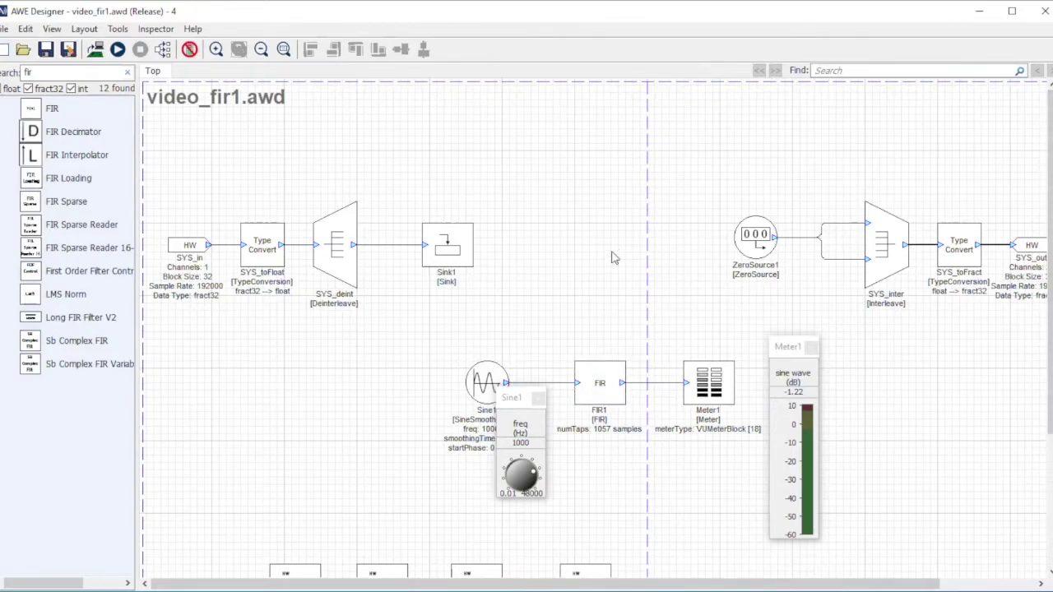
click(118, 50)
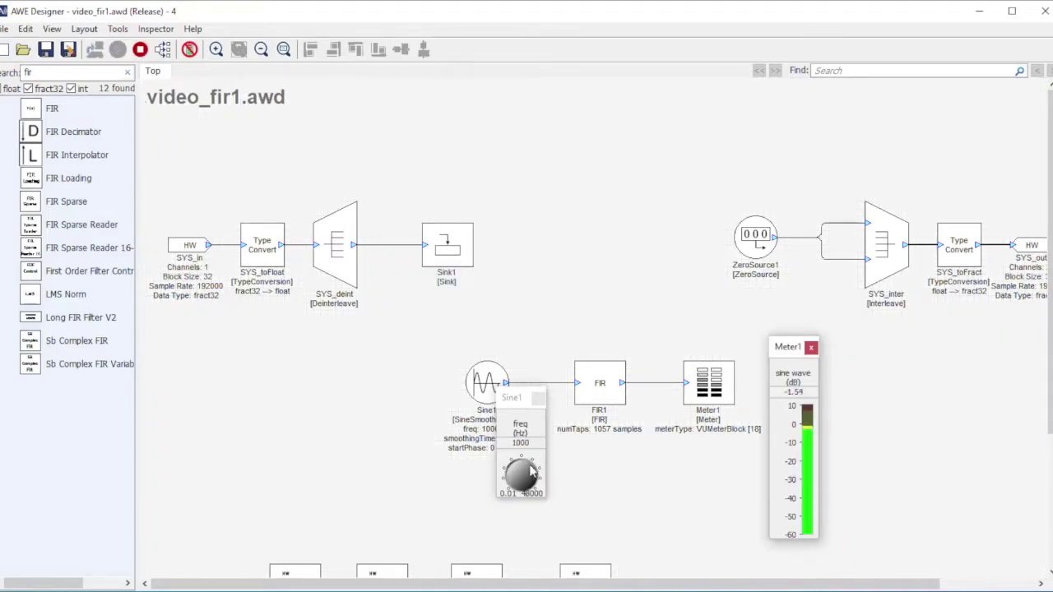
click(534, 441)
text(2000)
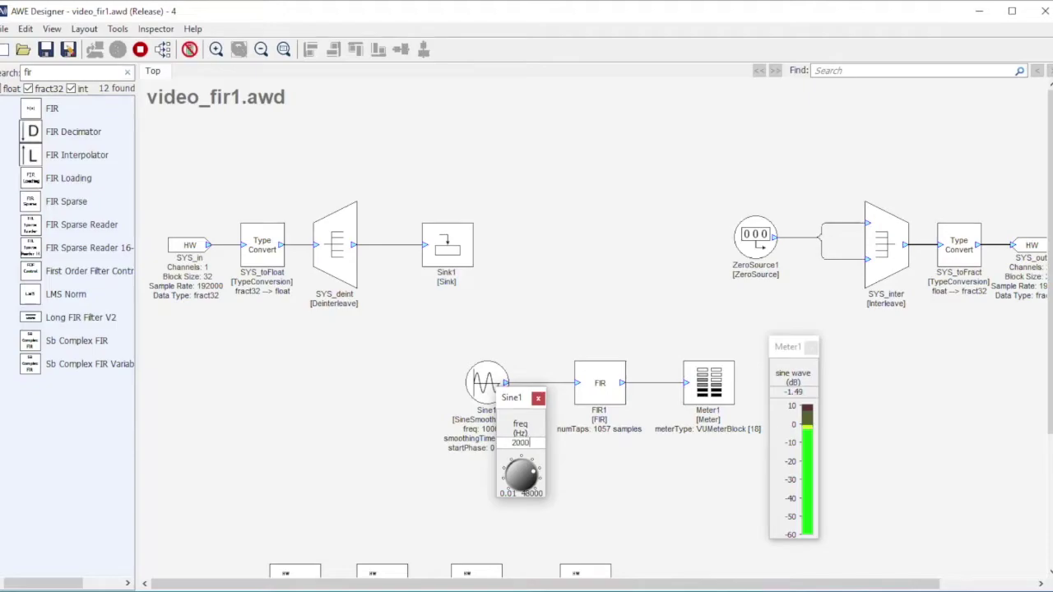
key(Return)
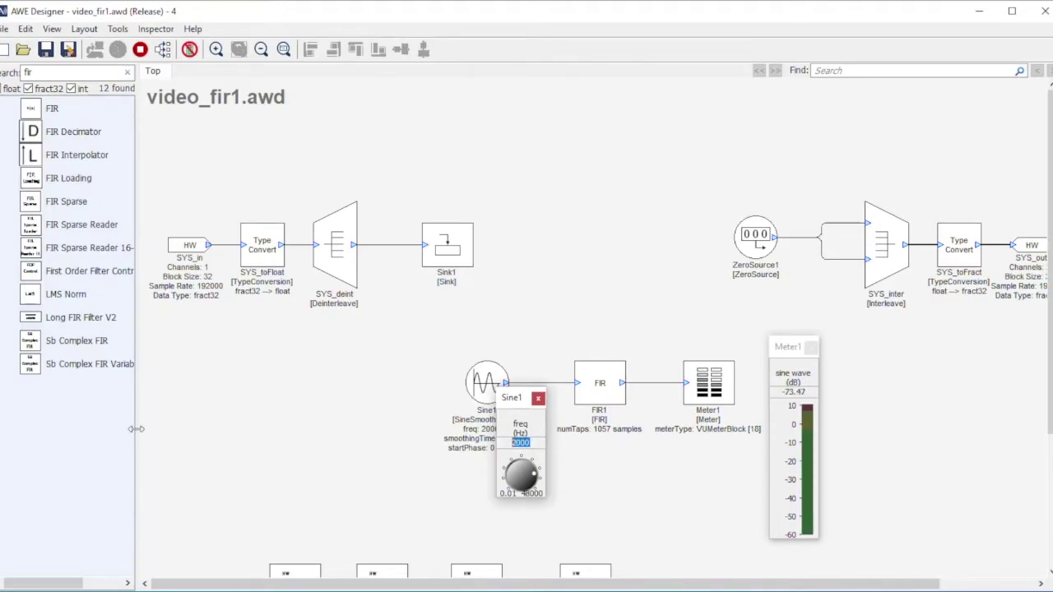
text(1400)
key(Return)
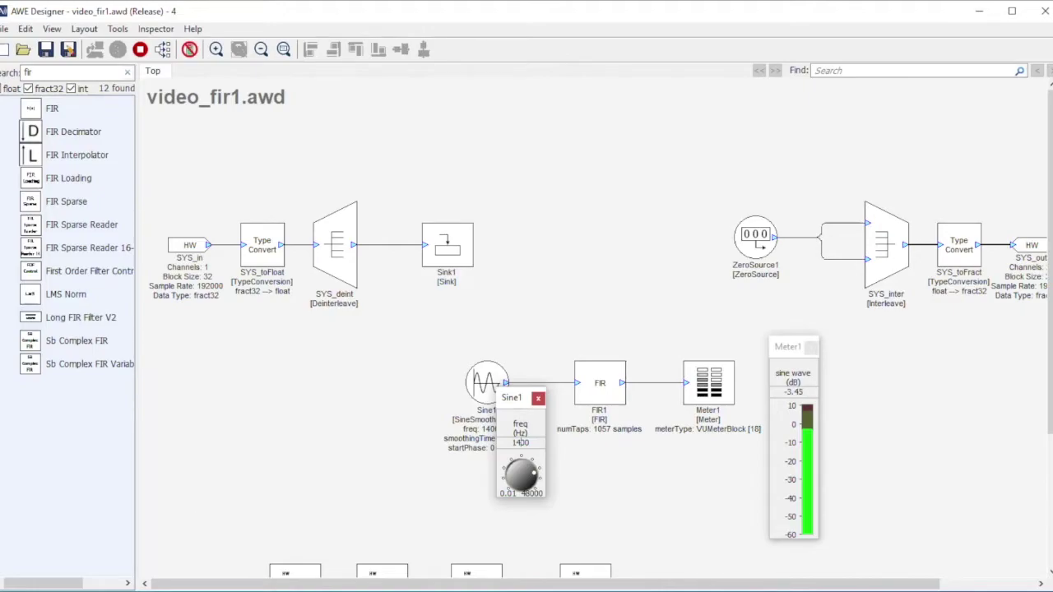
key(alt+Tab)
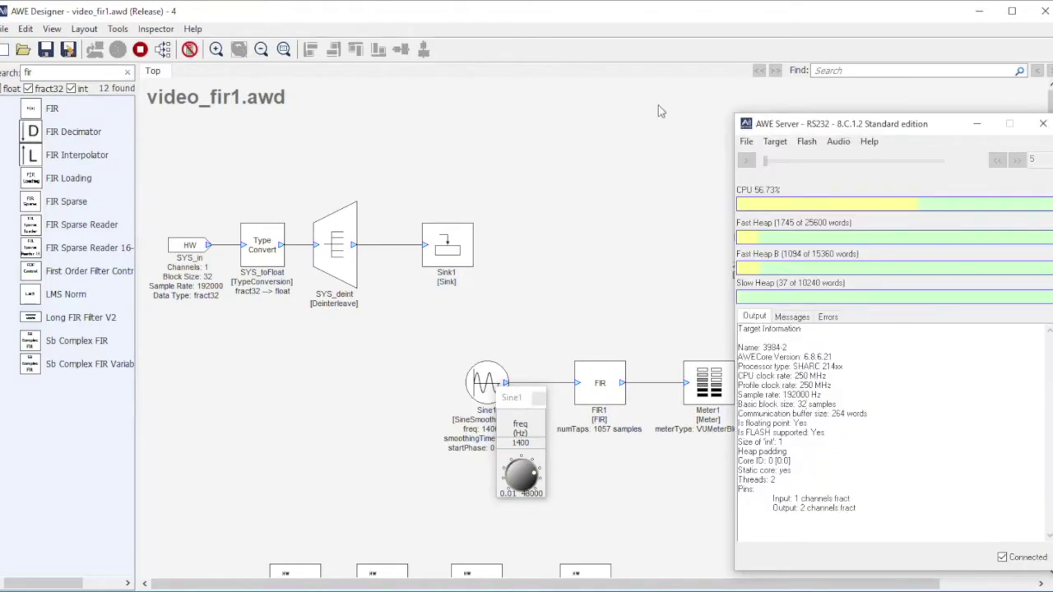
Shift the AWE Server window to read the 56.73% CPU load, then stop the design.
drag(819, 132, 776, 132)
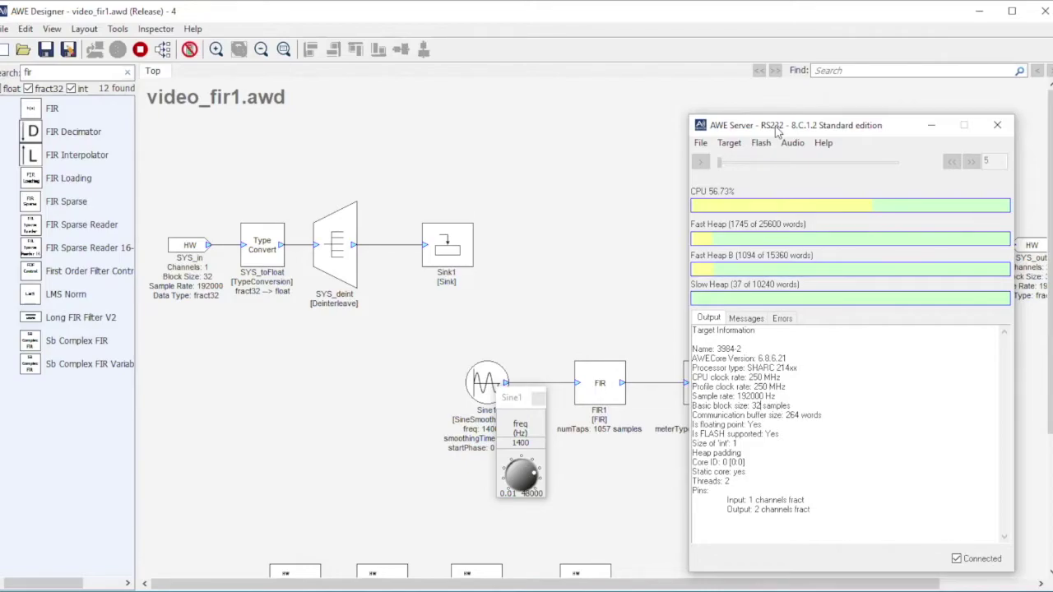
click(140, 50)
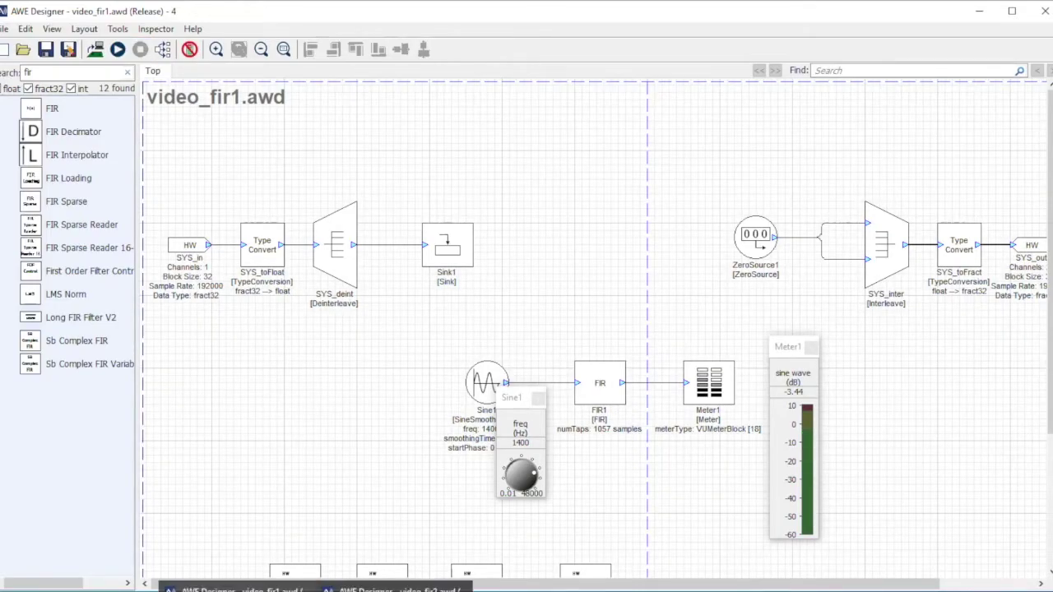
In video_fir2.awd, set the Long FIR Filter V2 block's length L to 1057.
click(394, 589)
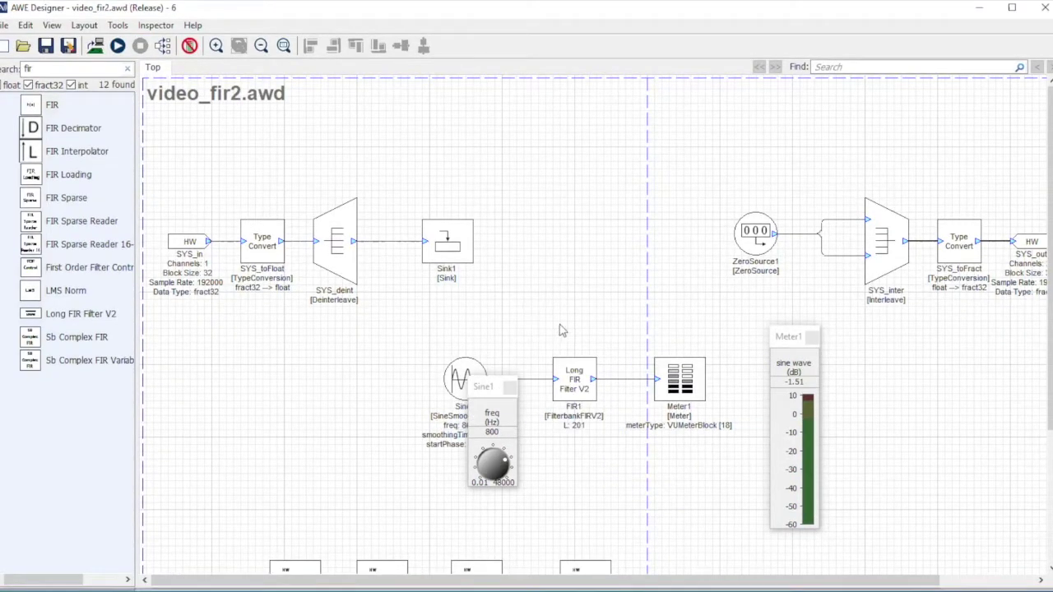
click(584, 384)
right_click(581, 380)
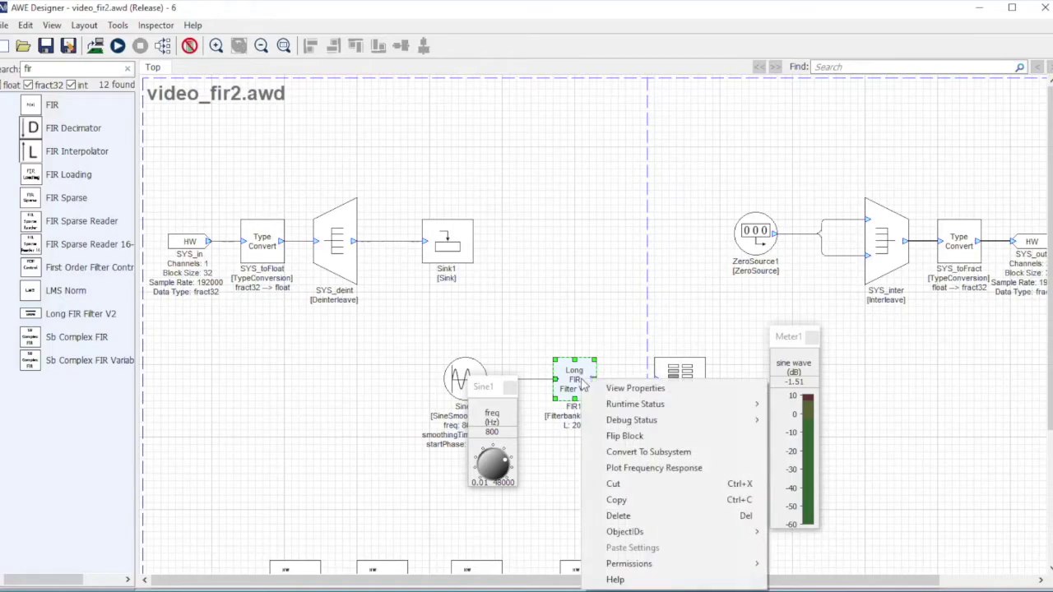
click(609, 388)
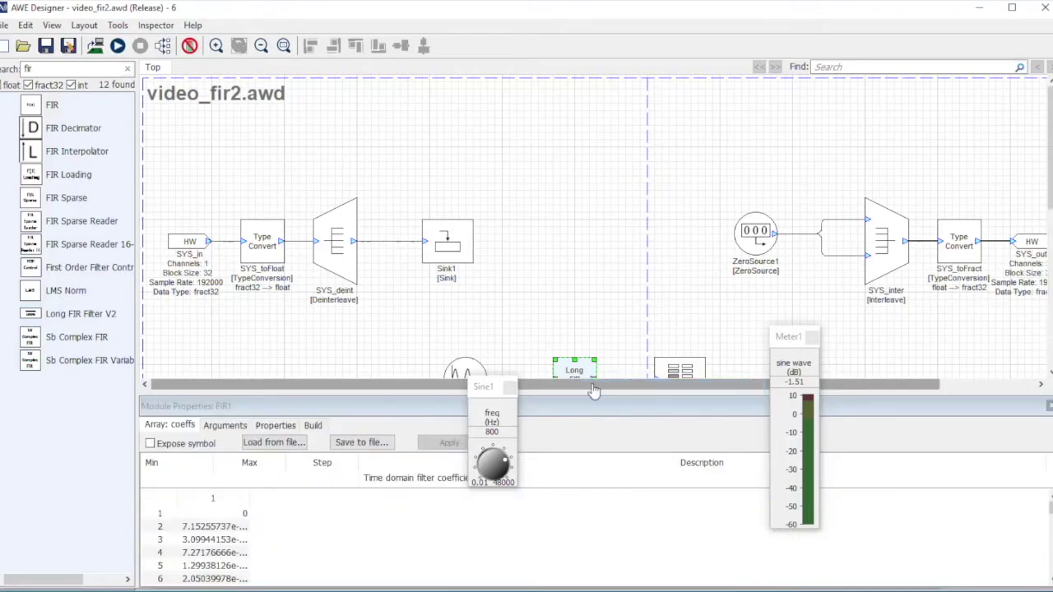
click(244, 429)
double_click(237, 456)
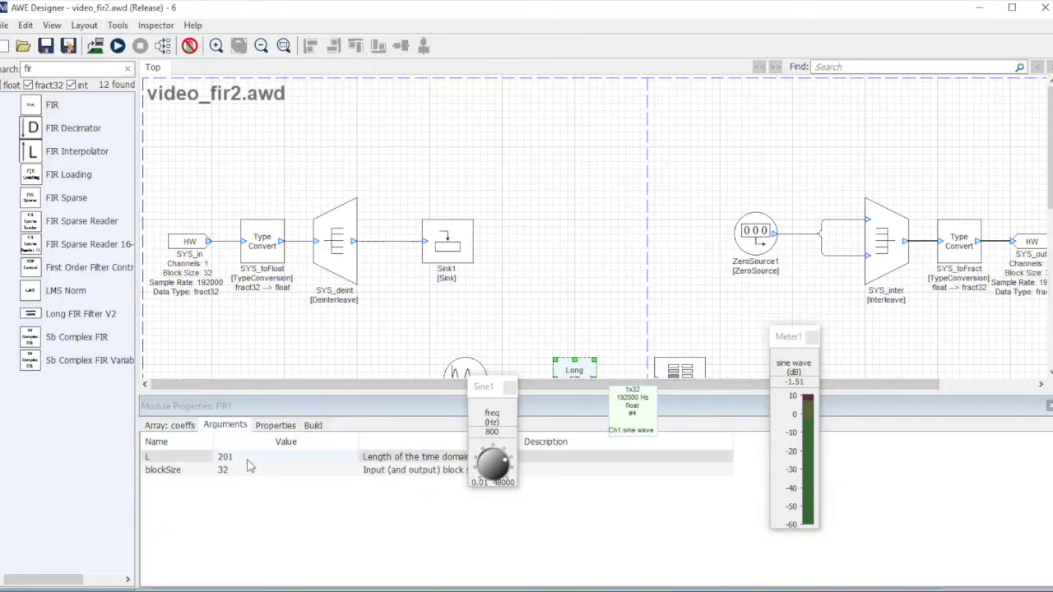
double_click(237, 457)
text(10)
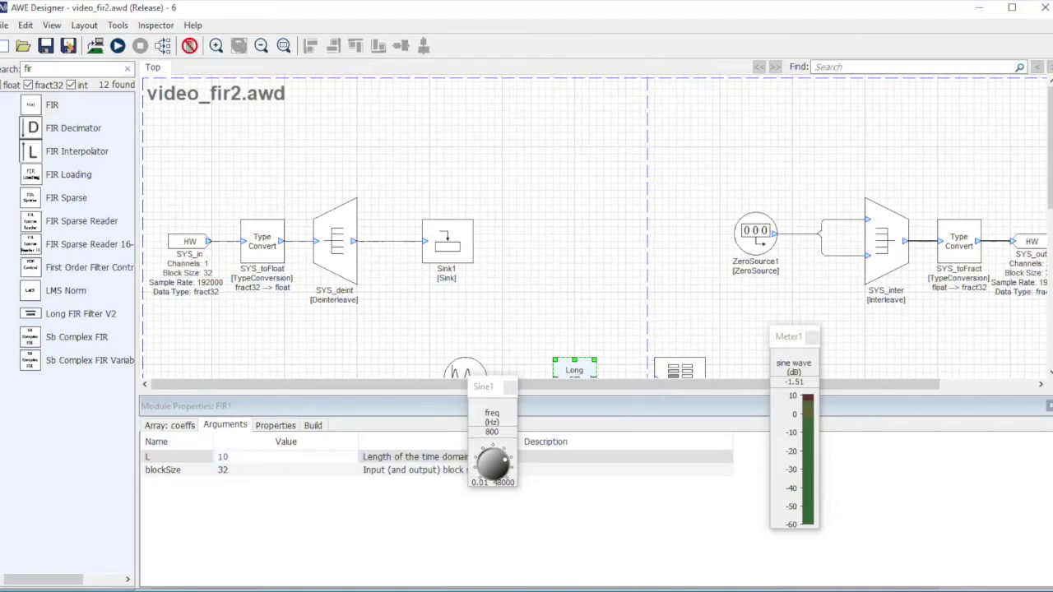
text(57)
key(Return)
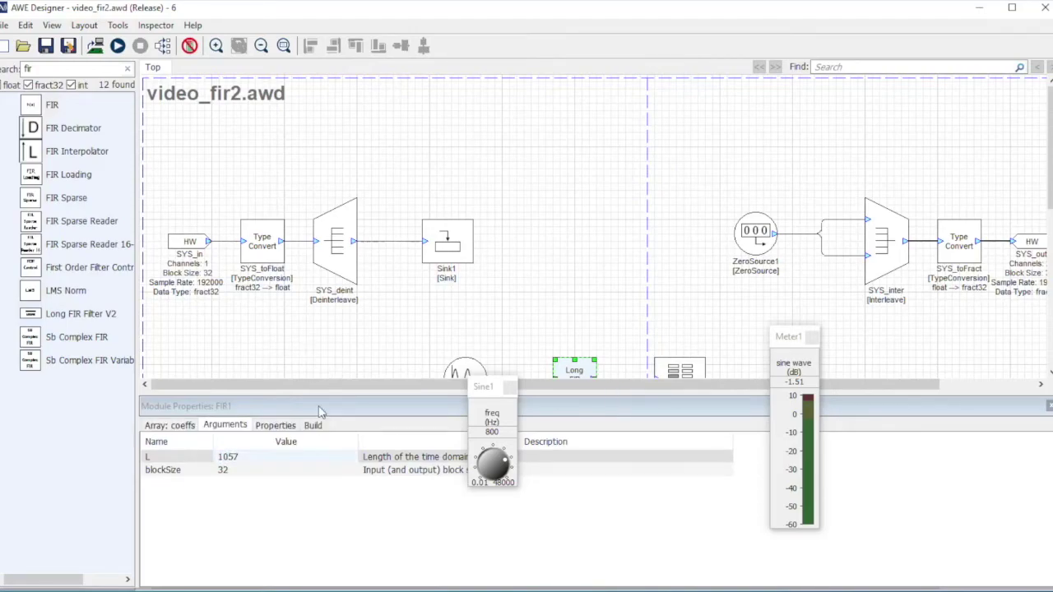
Import the FIR1_1k_LPF_1057_taps.txt coefficients into the Long FIR filter's coeffs array.
click(170, 426)
click(274, 443)
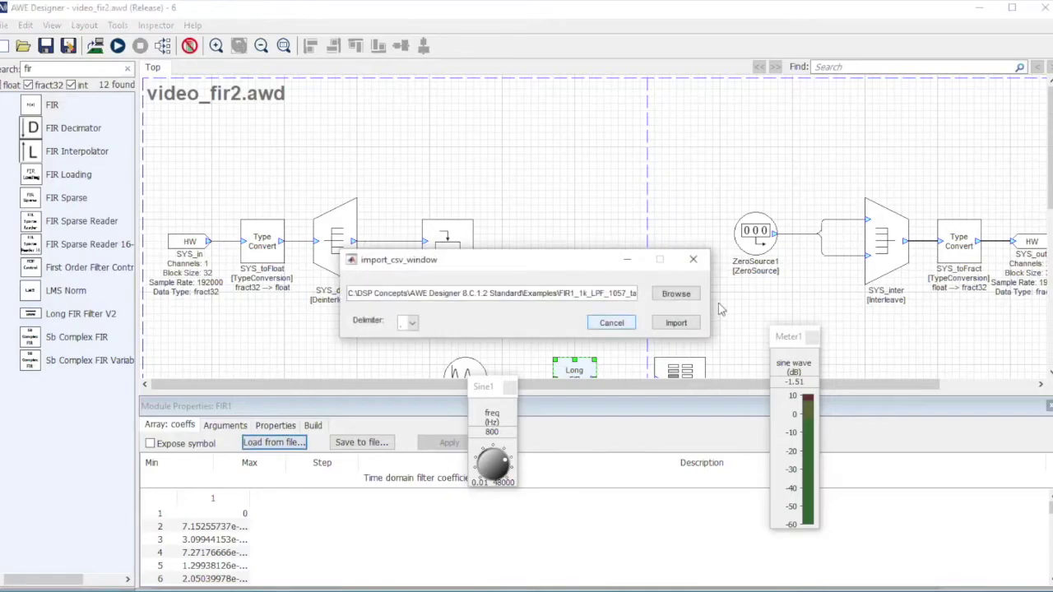
click(676, 294)
click(494, 245)
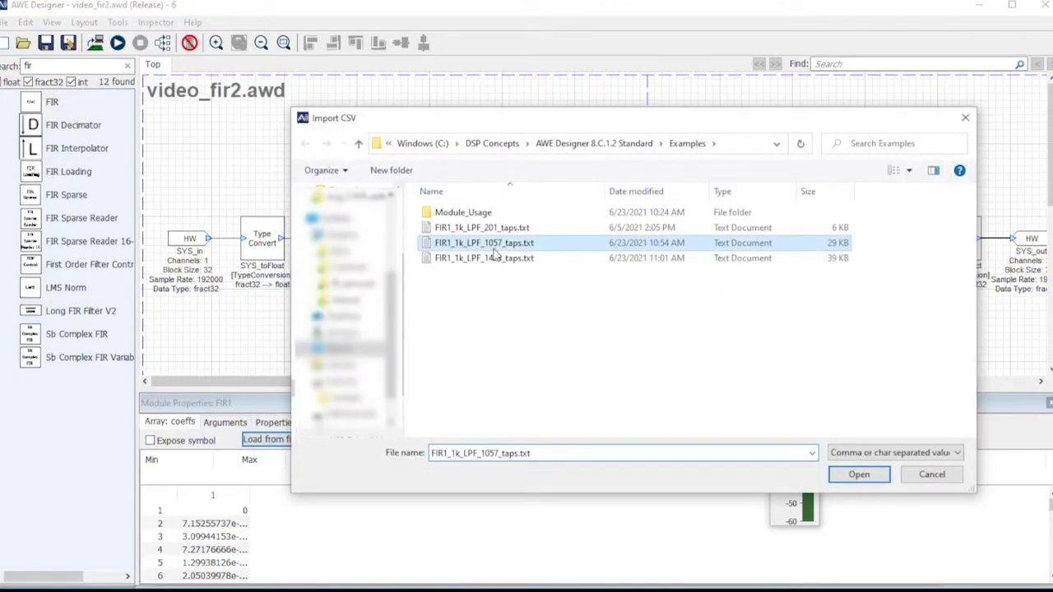
double_click(493, 249)
click(676, 323)
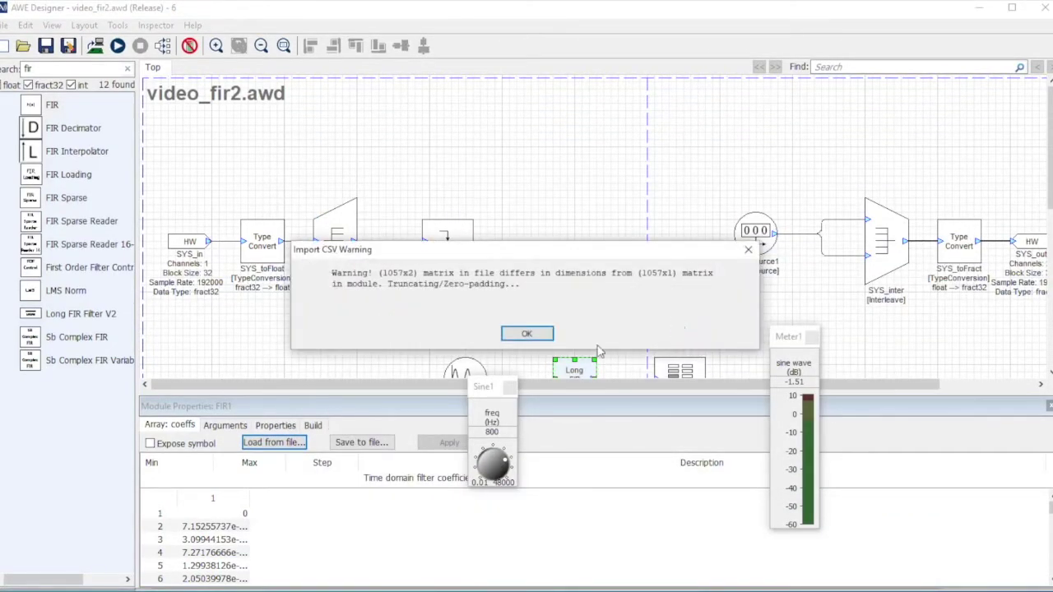
click(540, 335)
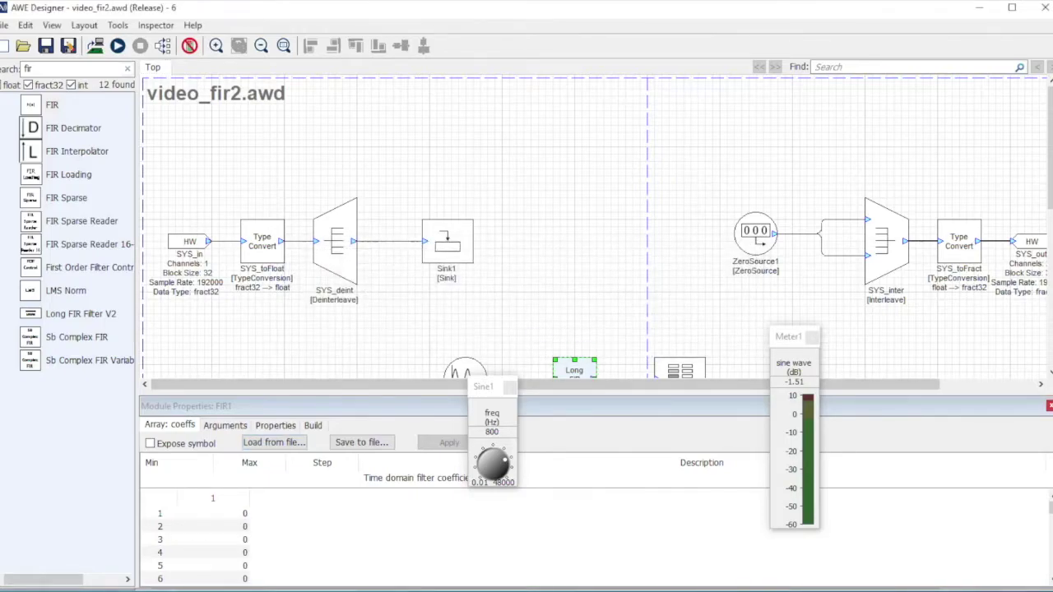
click(1050, 406)
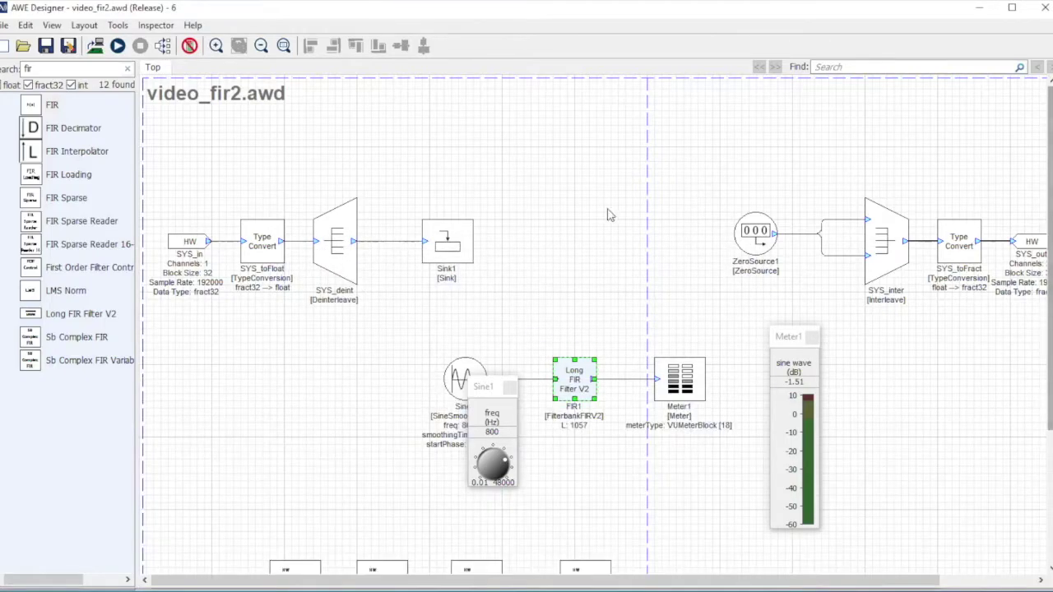
Run the design and test sine tones at 1500, 1800, 2800, then 800 Hz.
click(119, 47)
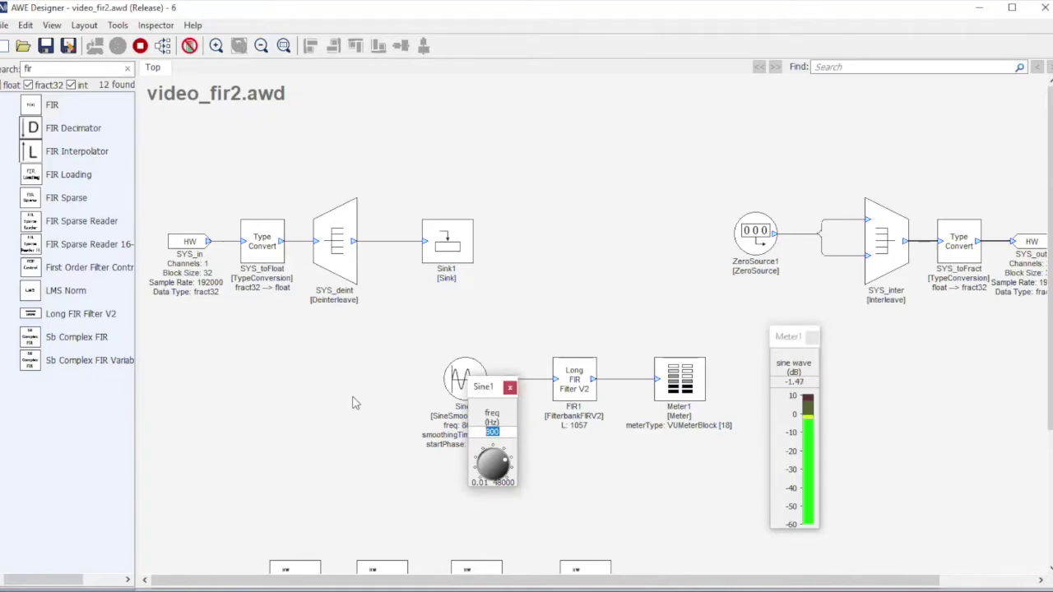
text(1500)
key(Return)
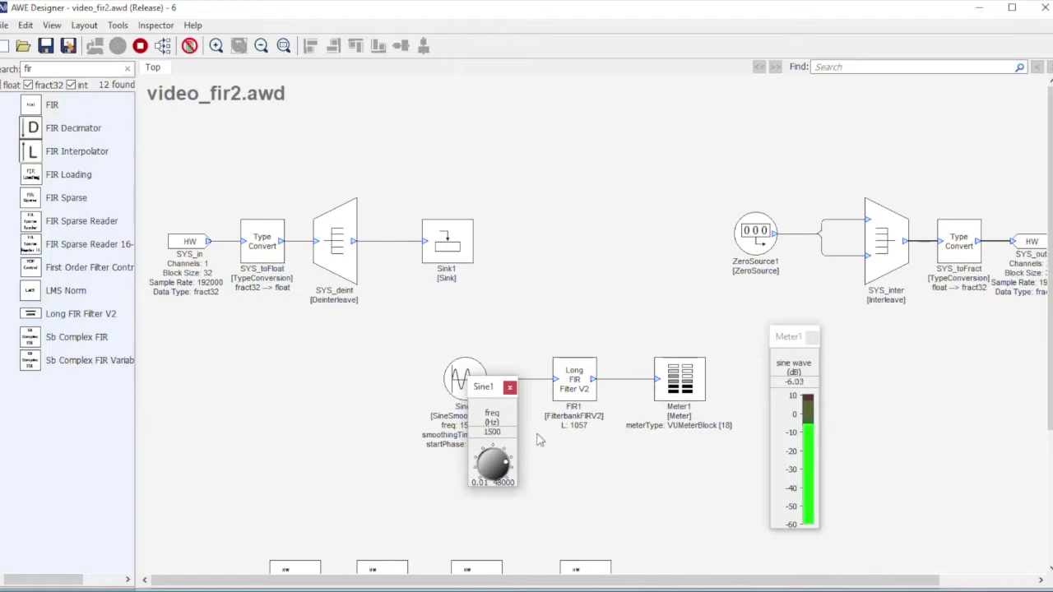
double_click(493, 432)
text(1800)
key(Return)
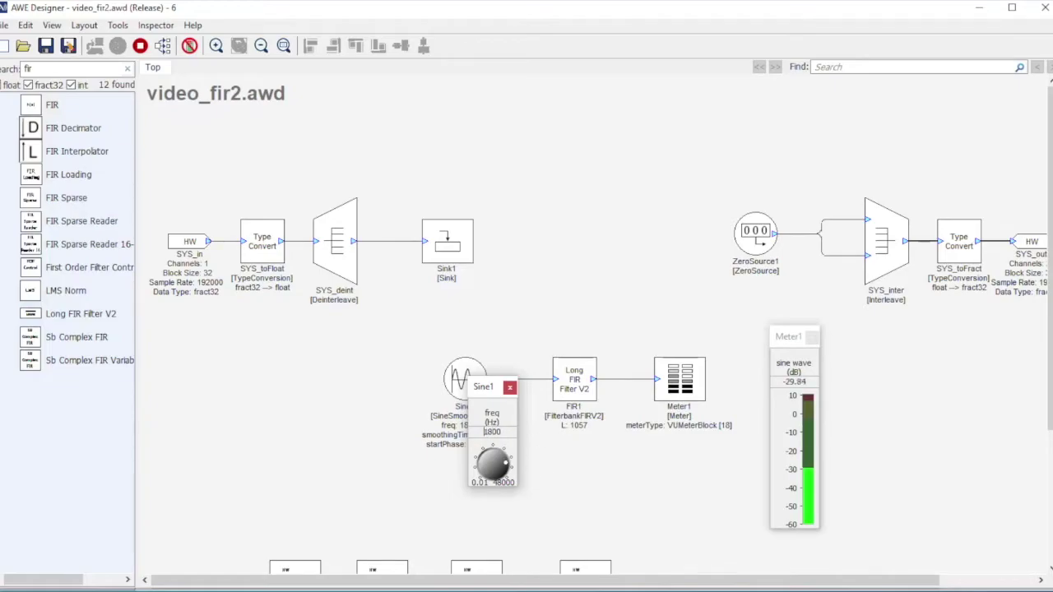
key(Delete)
text(2)
key(Return)
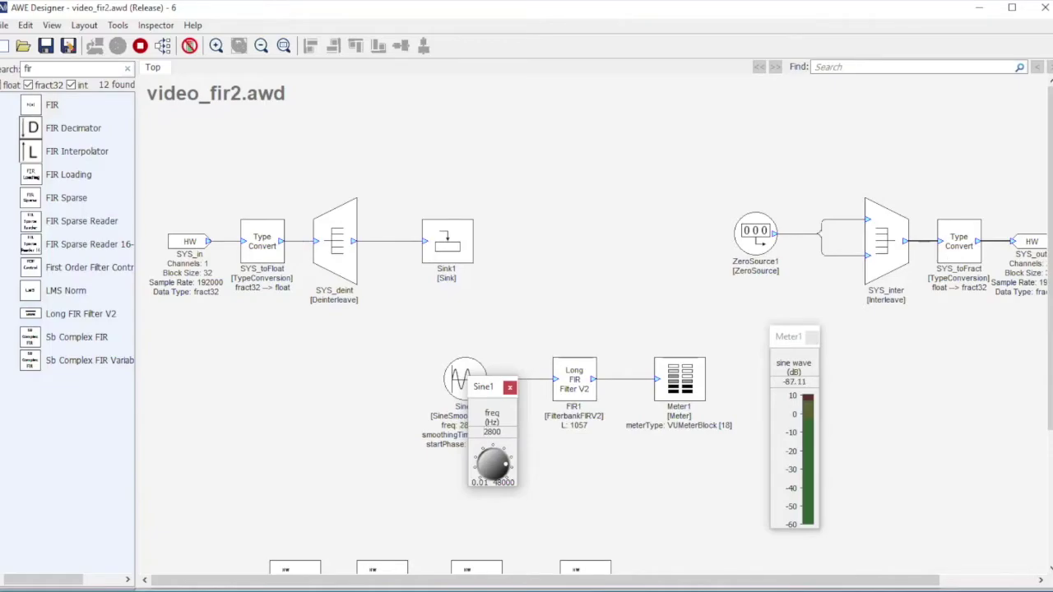
key(Delete)
key(Return)
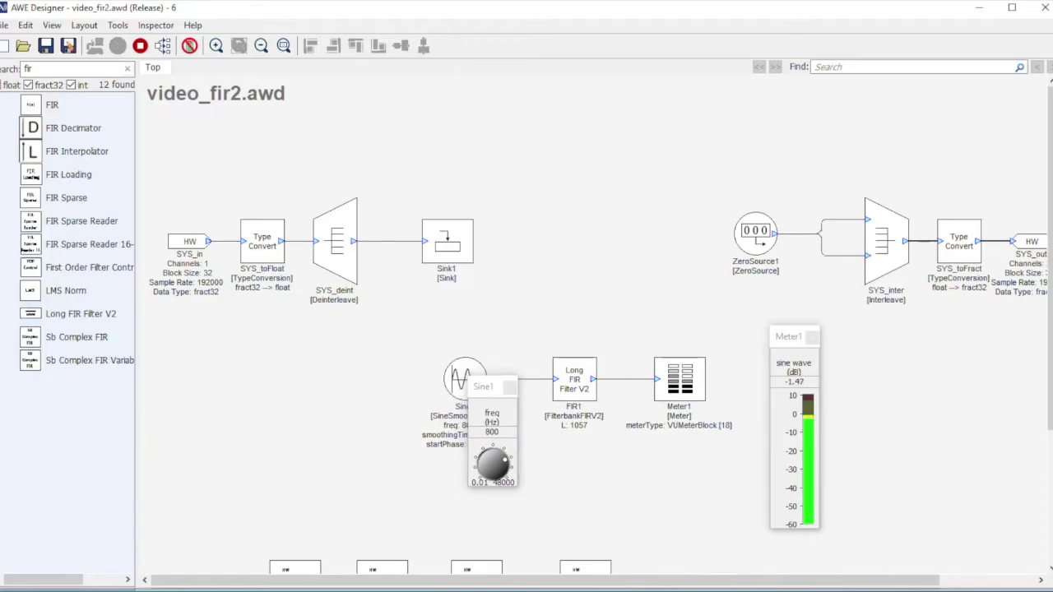
key(alt+Tab)
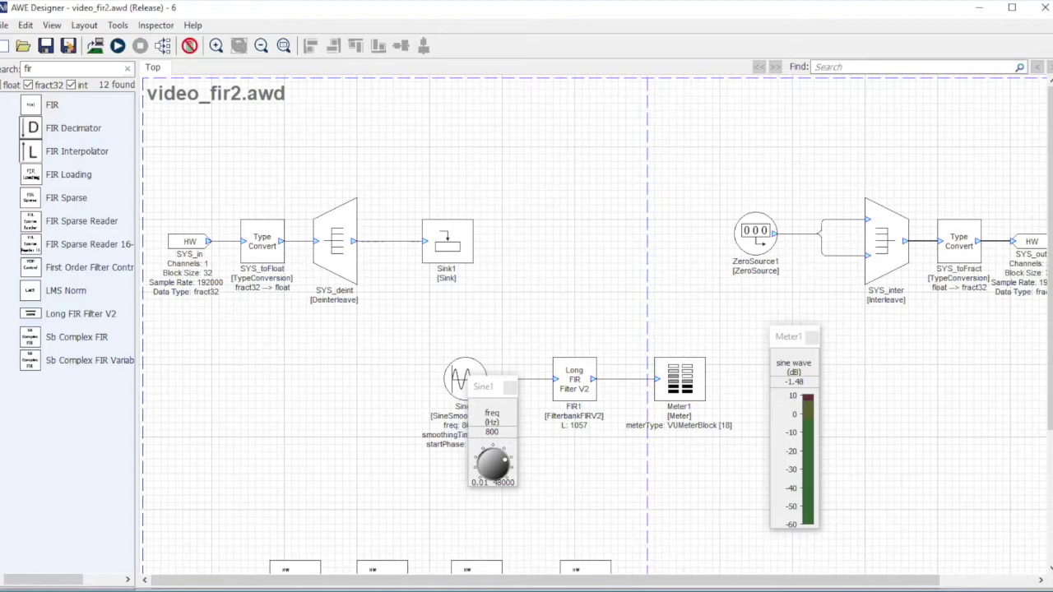
Set the Long FIR filter's length L to 1423 taps.
drag(488, 387, 396, 348)
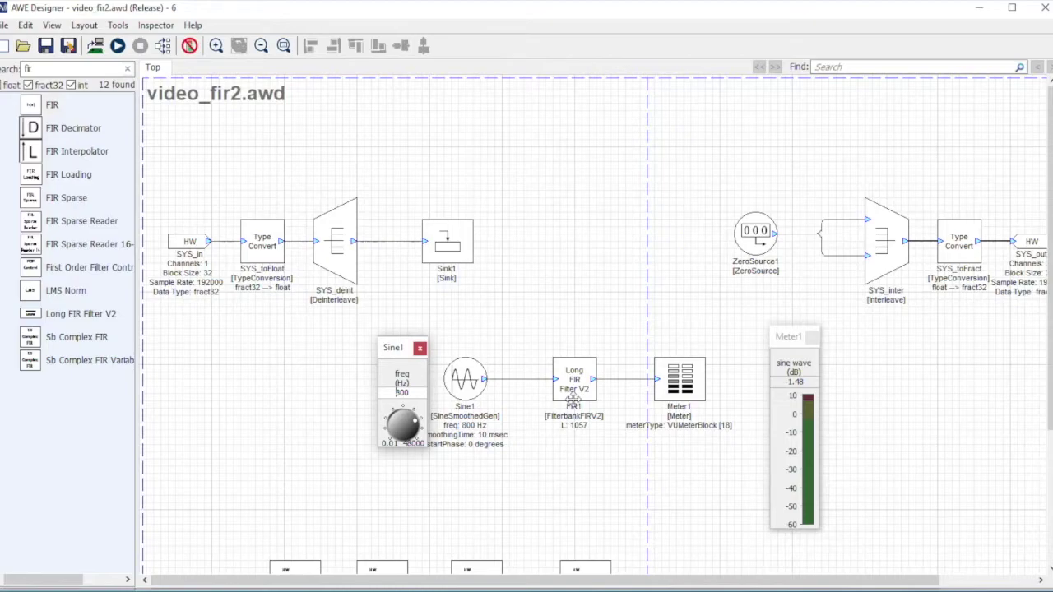
right_click(593, 390)
click(596, 393)
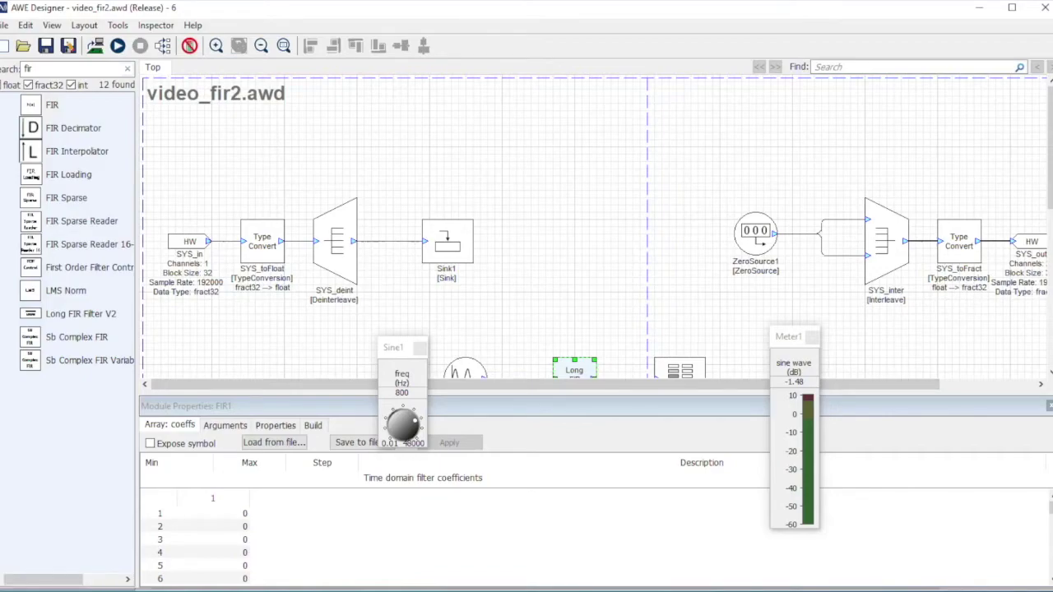
click(234, 429)
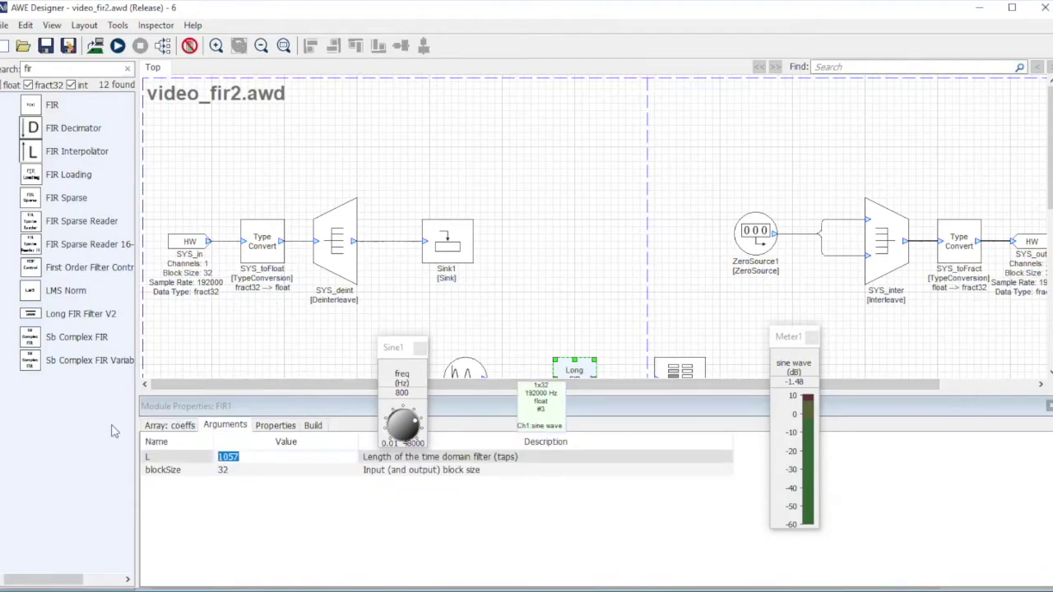
text(1423)
key(Return)
Import the FIR1_1k_LPF_1423_taps.txt coefficients into the filter's coeffs array.
click(169, 426)
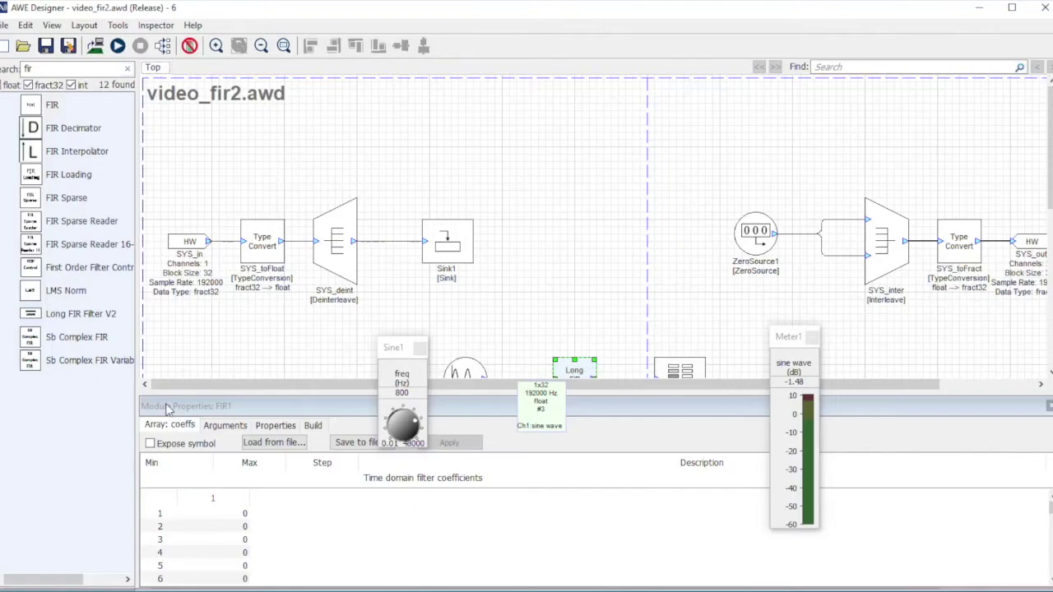
click(273, 445)
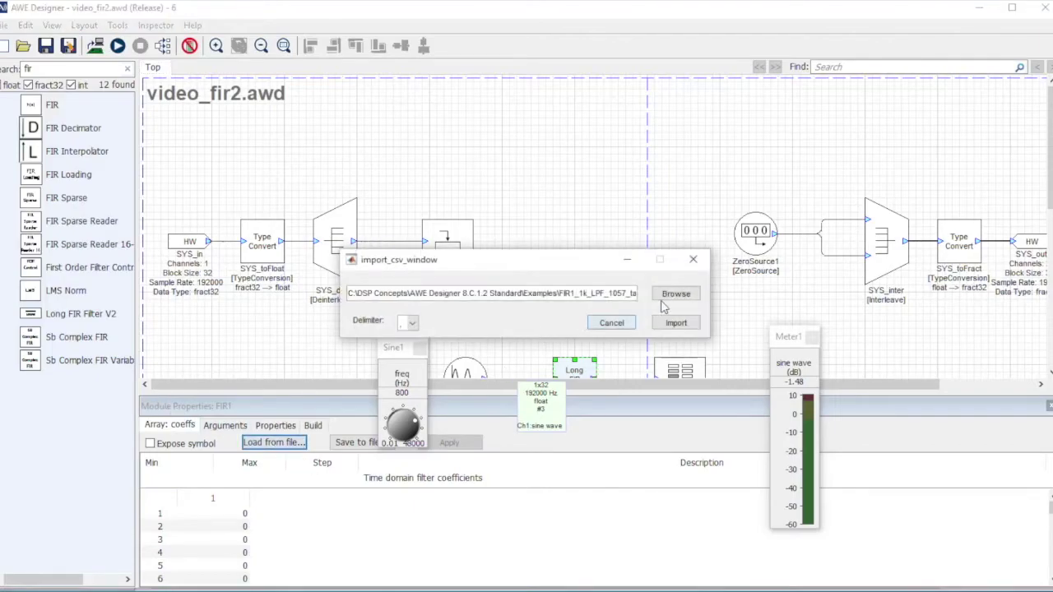
click(675, 293)
double_click(511, 262)
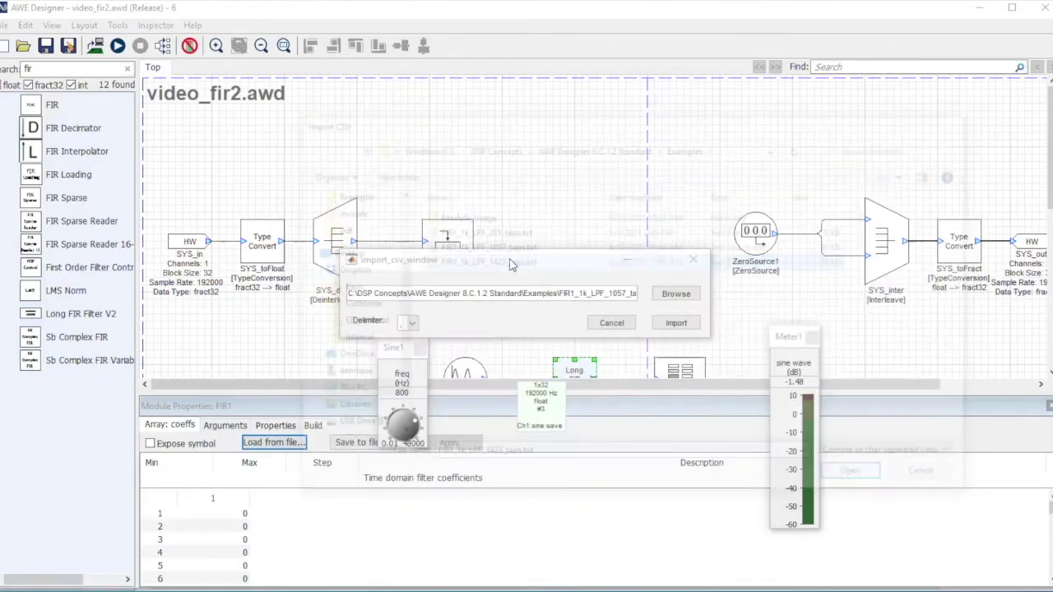
click(676, 322)
click(531, 334)
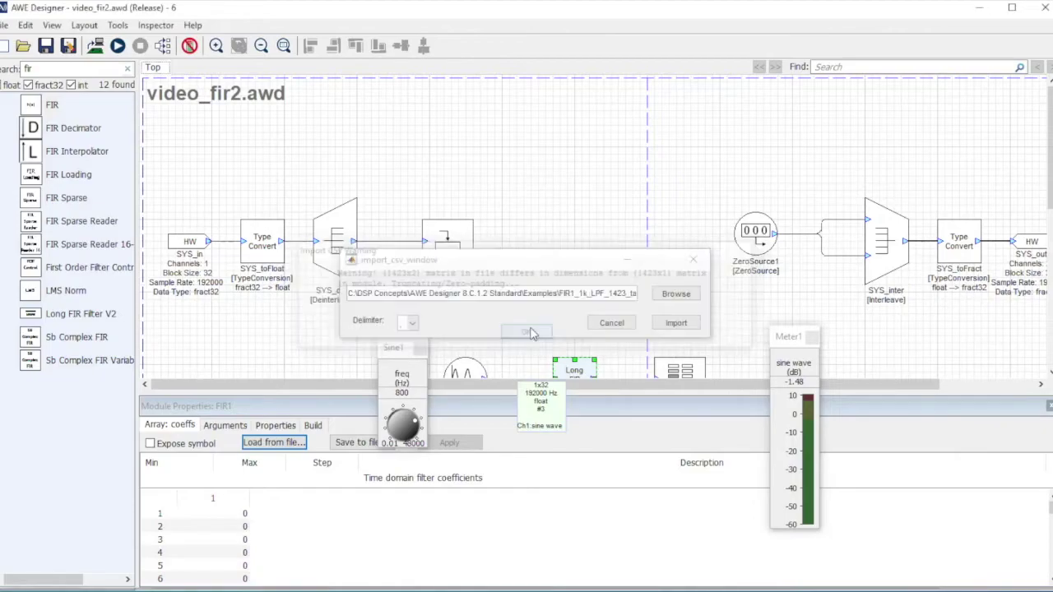
click(1049, 406)
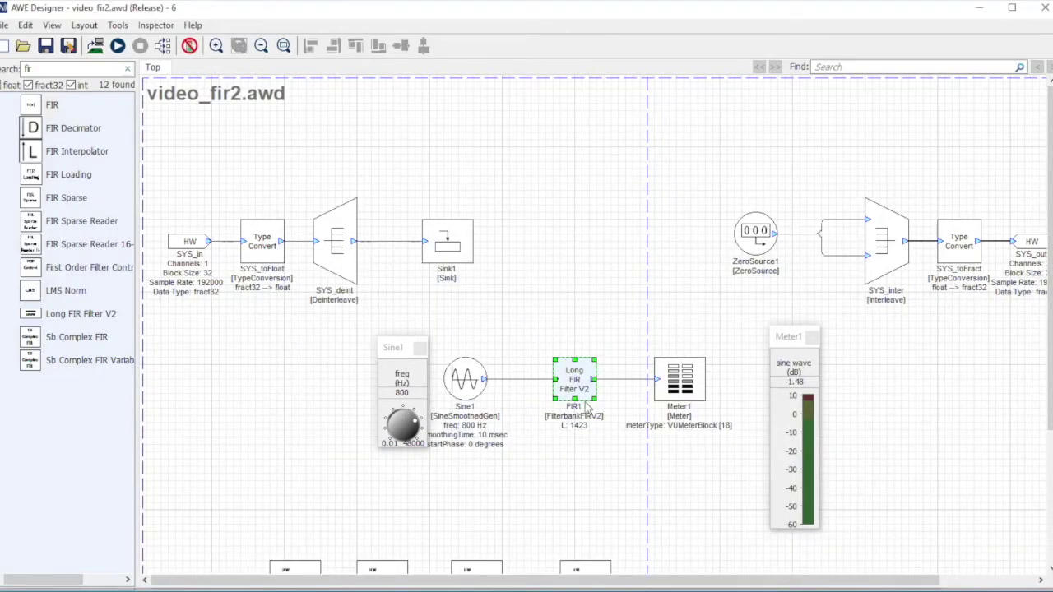
Run the 1423-tap Long FIR design, test 1500 Hz, restore 800 Hz, and show AWE Server.
click(118, 46)
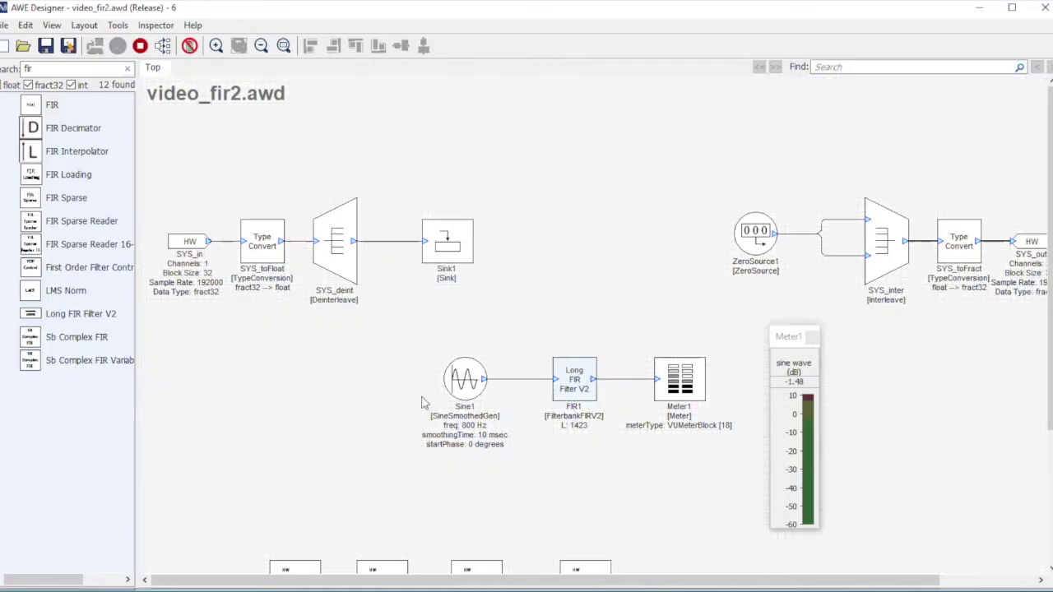
click(423, 397)
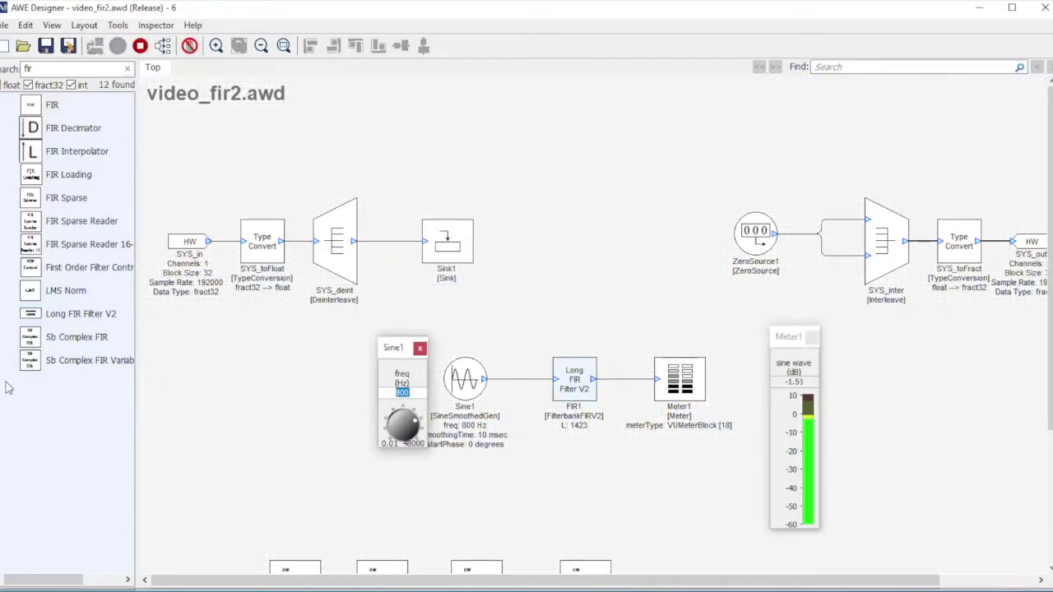
text(1500)
key(Return)
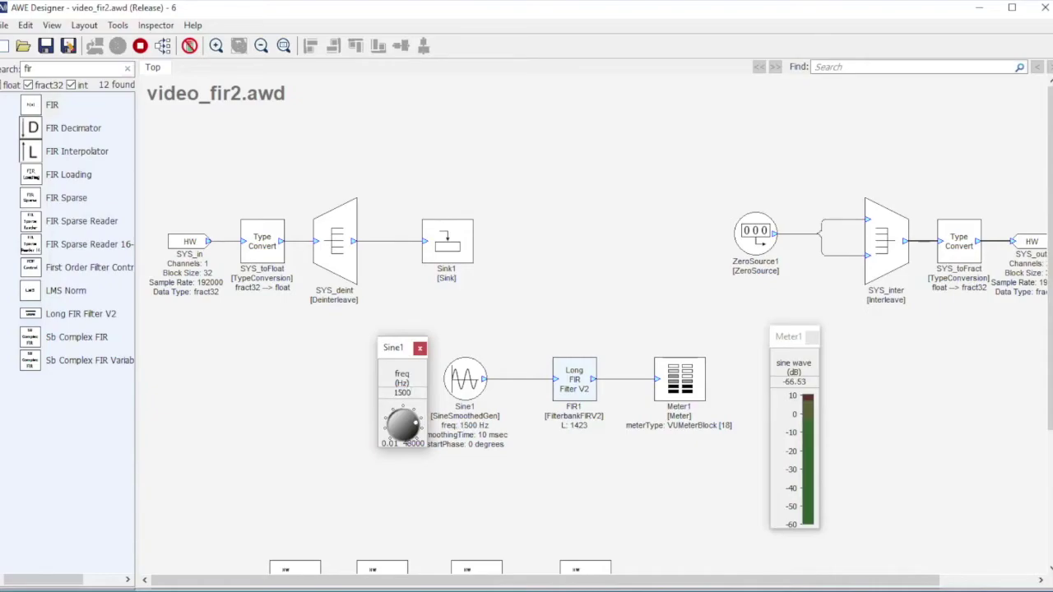
double_click(419, 392)
text(800)
key(Return)
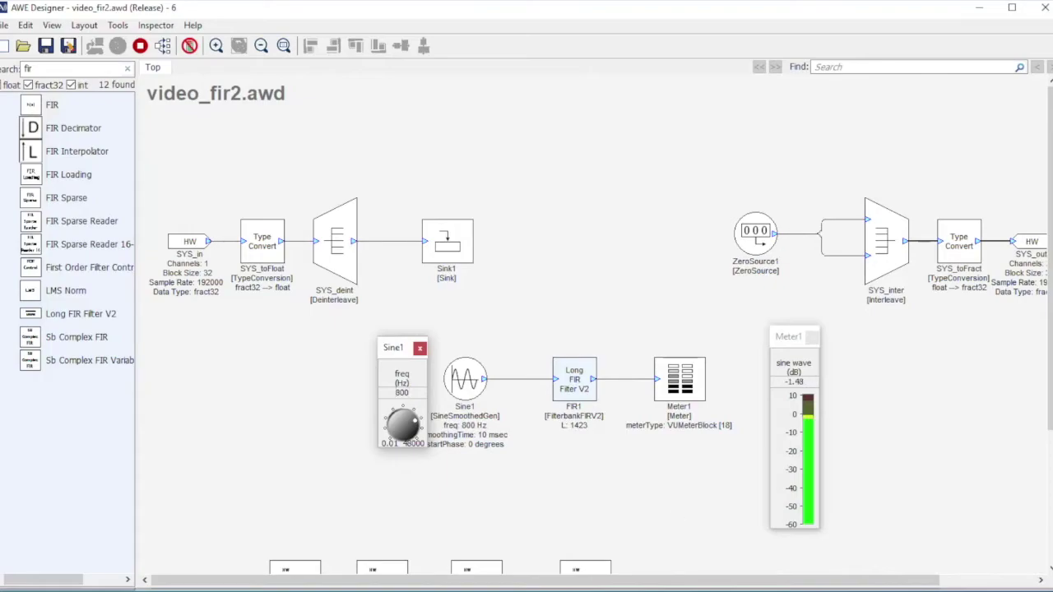
click(280, 586)
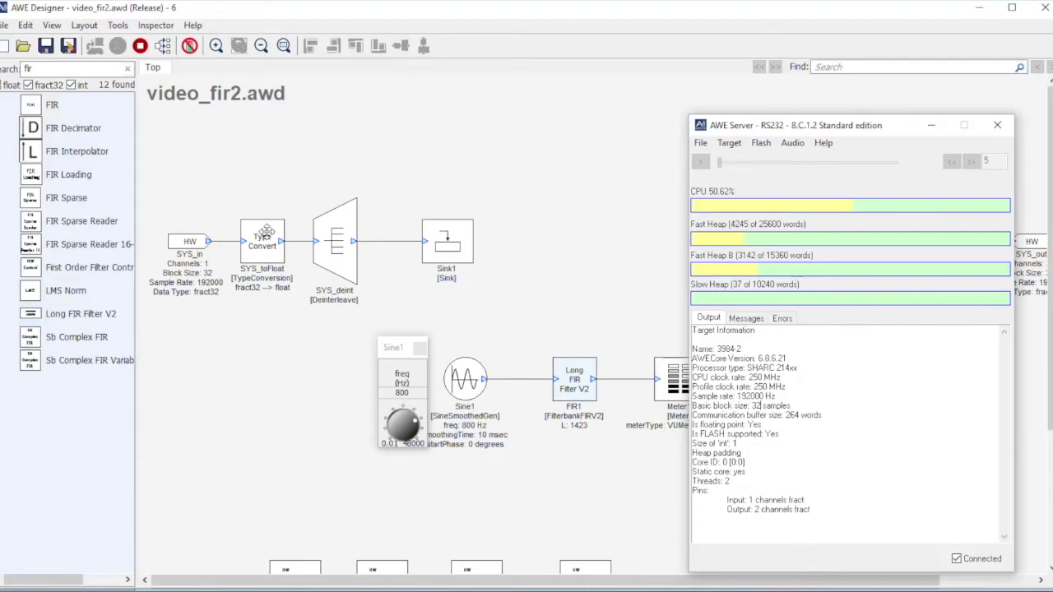
click(140, 46)
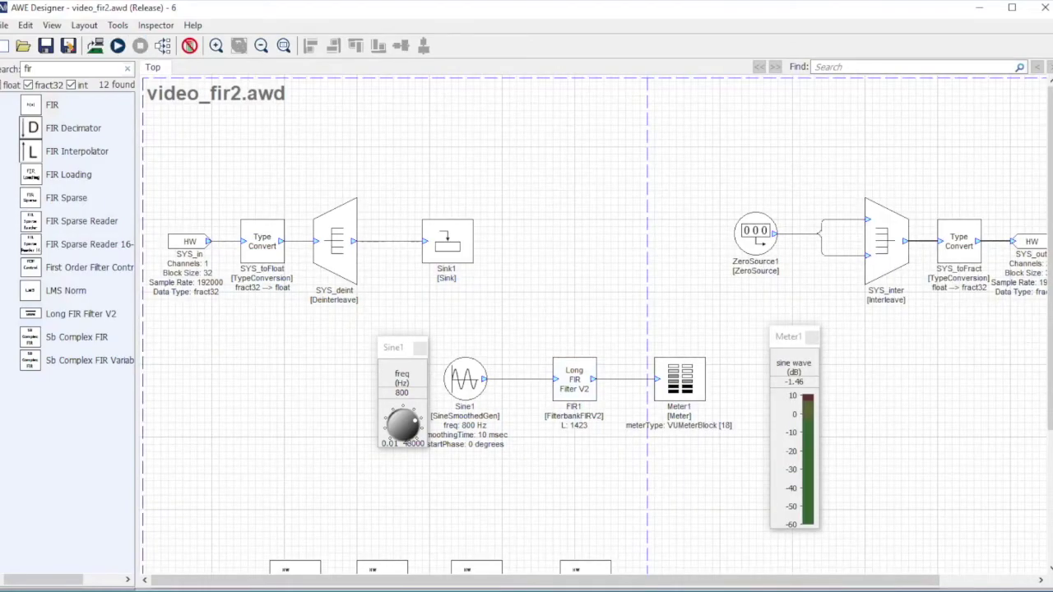
In video_fir1.awd, change the FIR1 filter length L from 1057 to 1423.
click(399, 586)
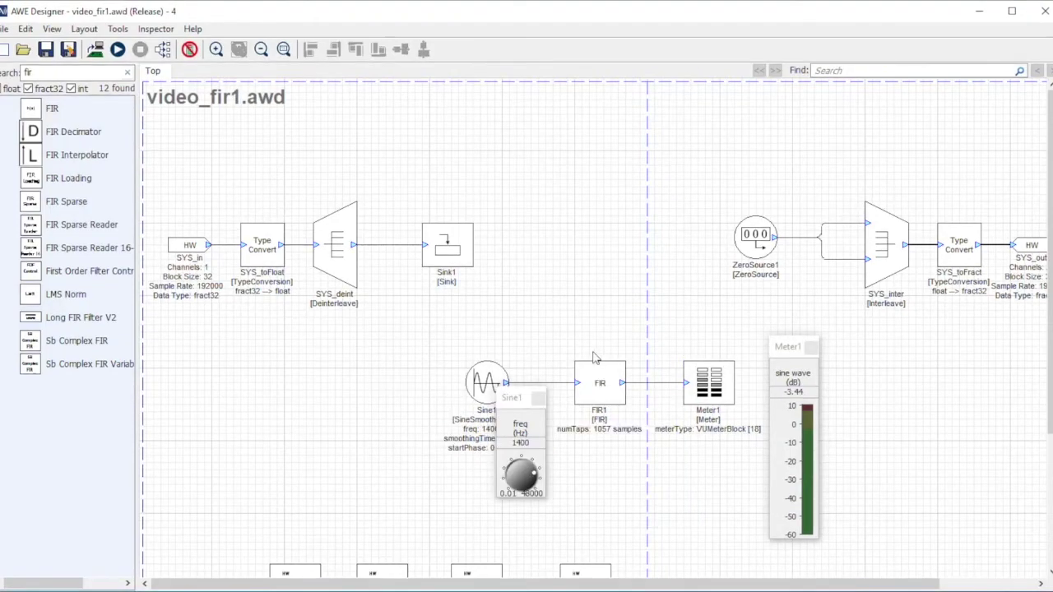
click(605, 375)
right_click(609, 377)
click(650, 315)
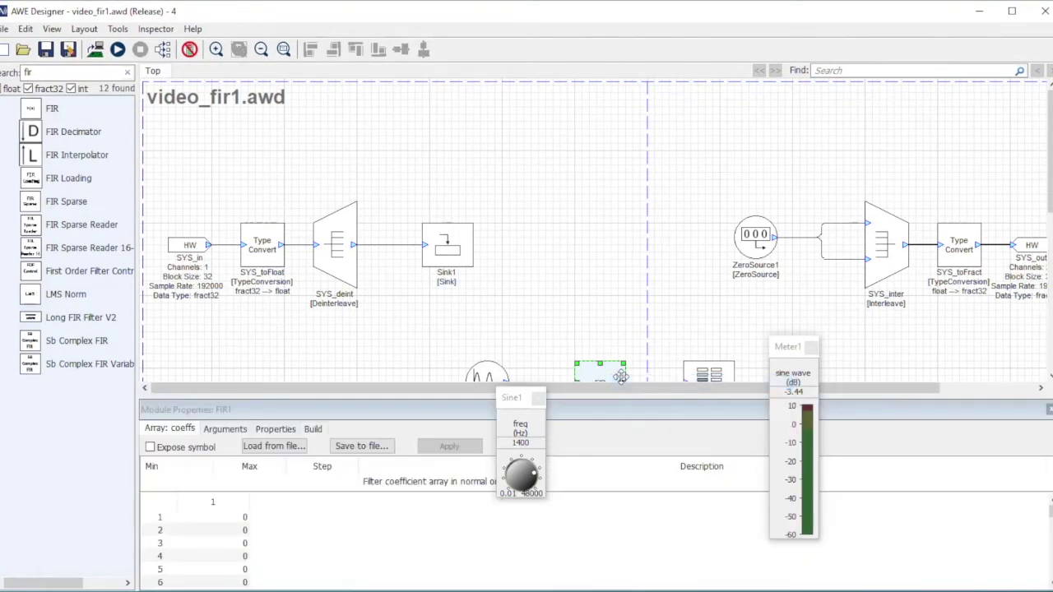
click(225, 429)
double_click(249, 460)
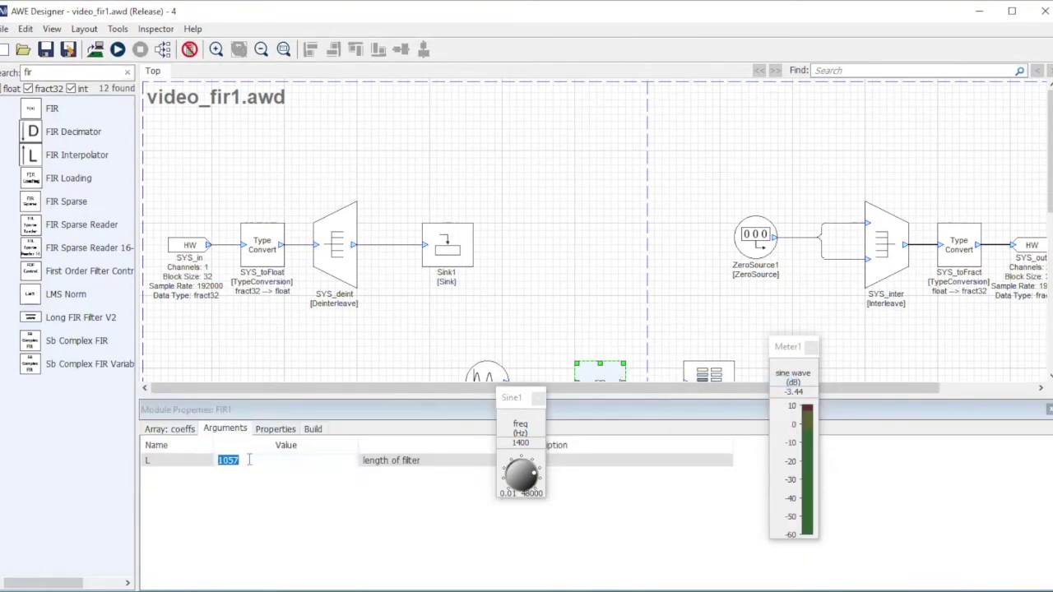
text(1423)
Load FIR1_1k_LPF_1423_taps.txt into FIR1's coeffs array and run the design.
click(174, 433)
click(227, 430)
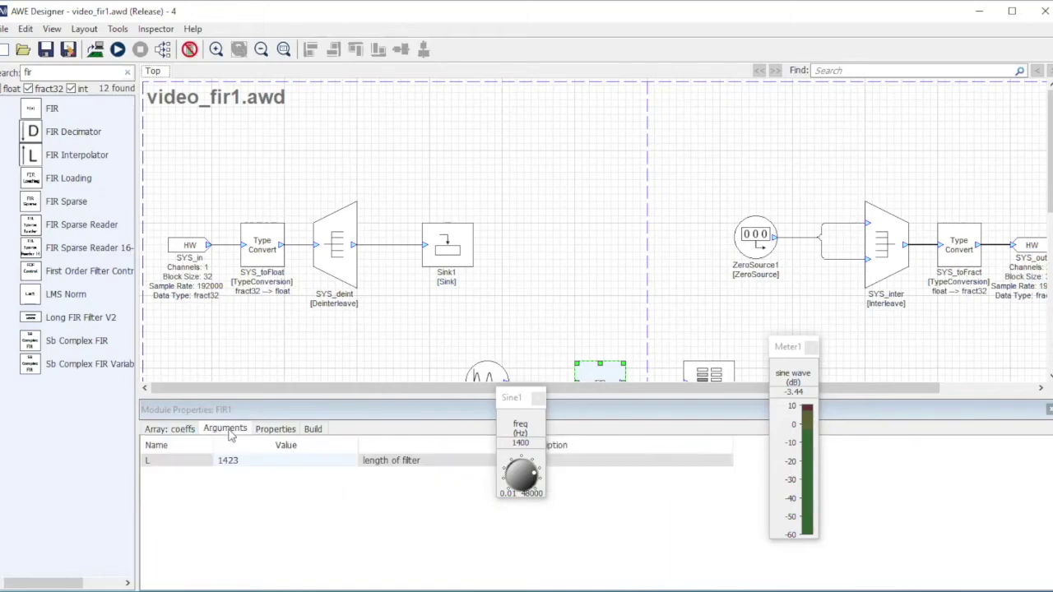
click(174, 431)
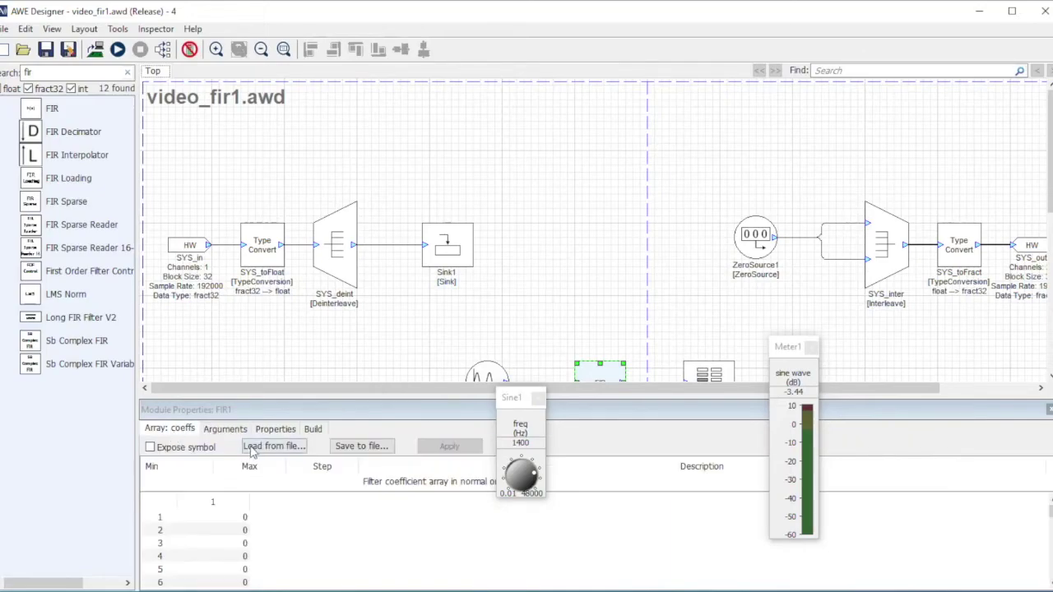
click(255, 449)
click(687, 300)
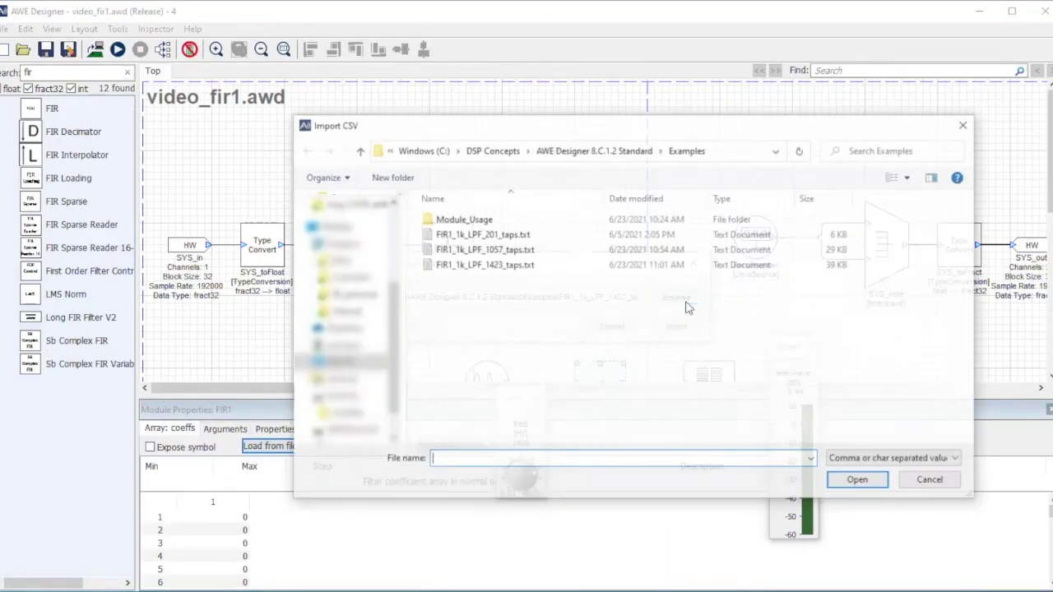
double_click(570, 267)
click(668, 329)
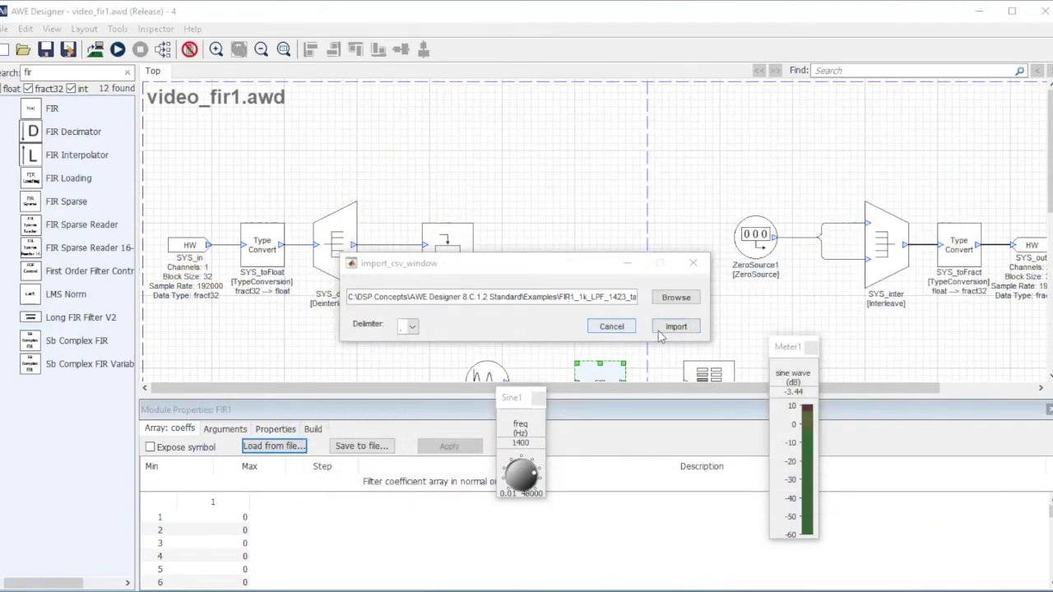
click(526, 336)
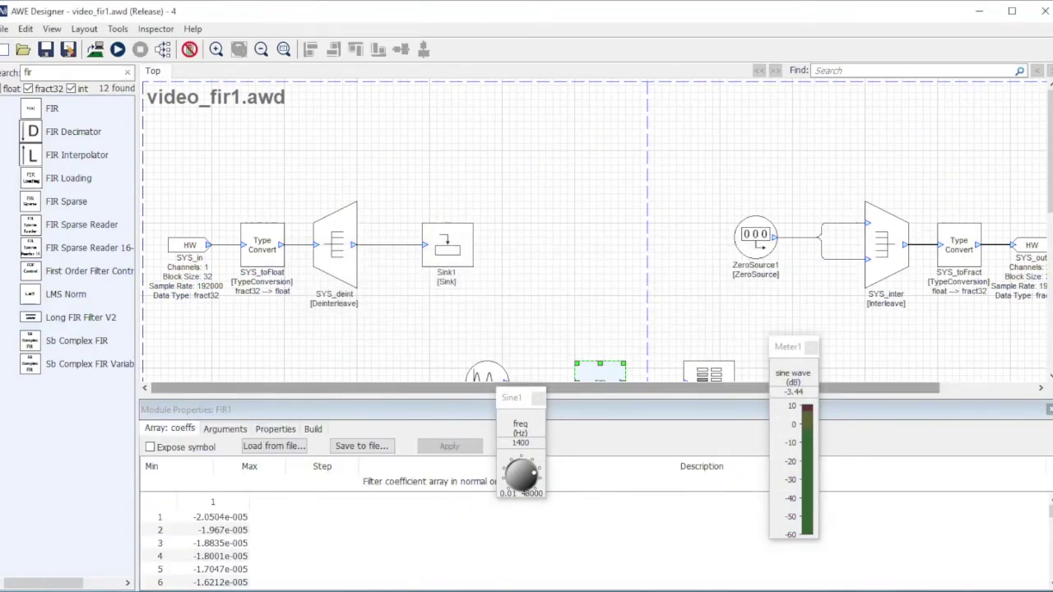
click(1049, 409)
click(118, 49)
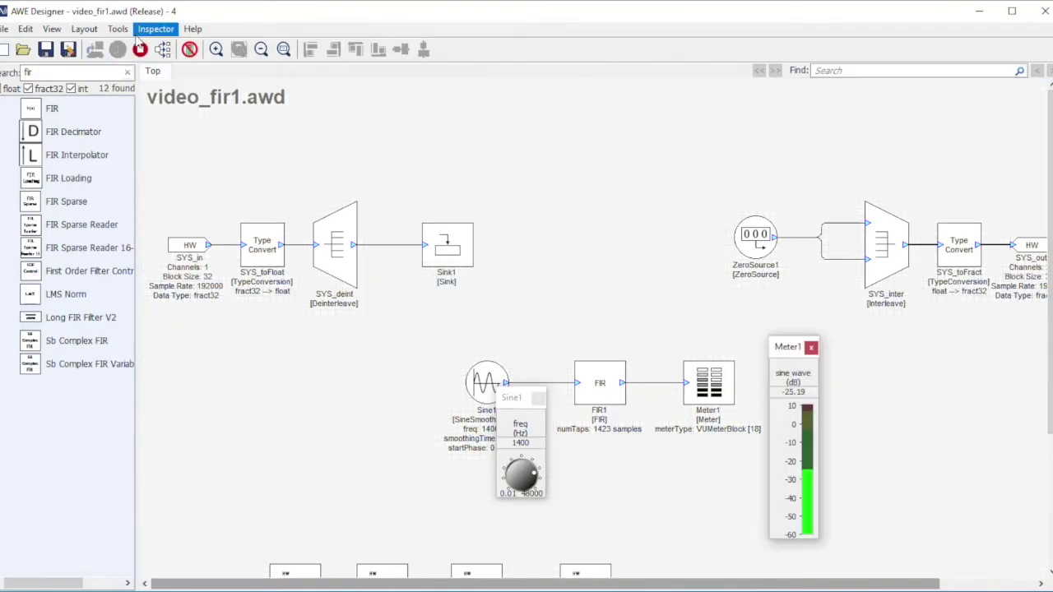
Change the Sine1 frequency from 1400 to 800 Hz, then 2000 Hz, then back to 800 Hz.
double_click(535, 444)
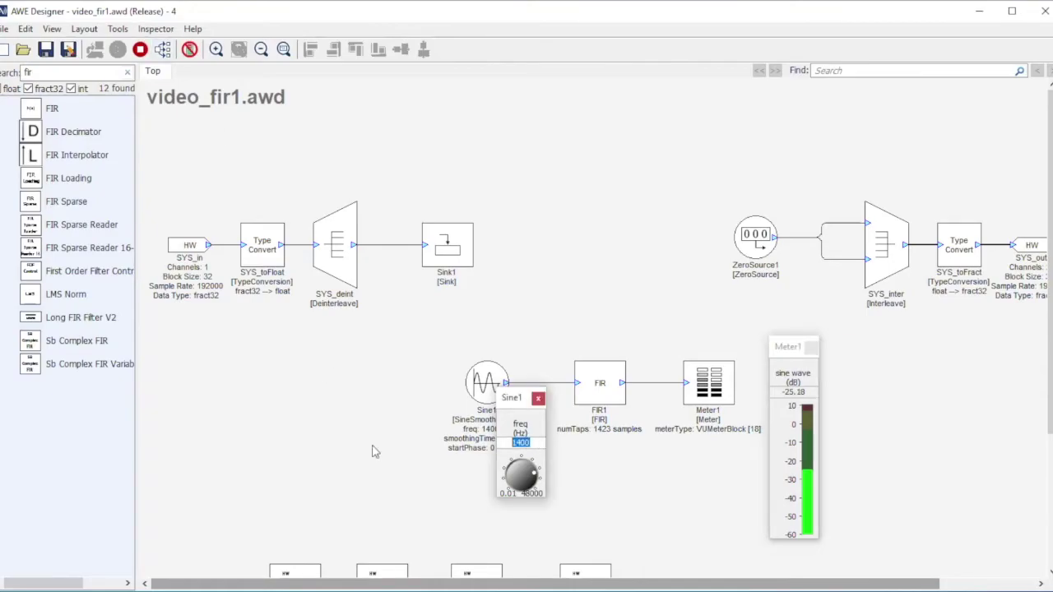
text(800)
key(Return)
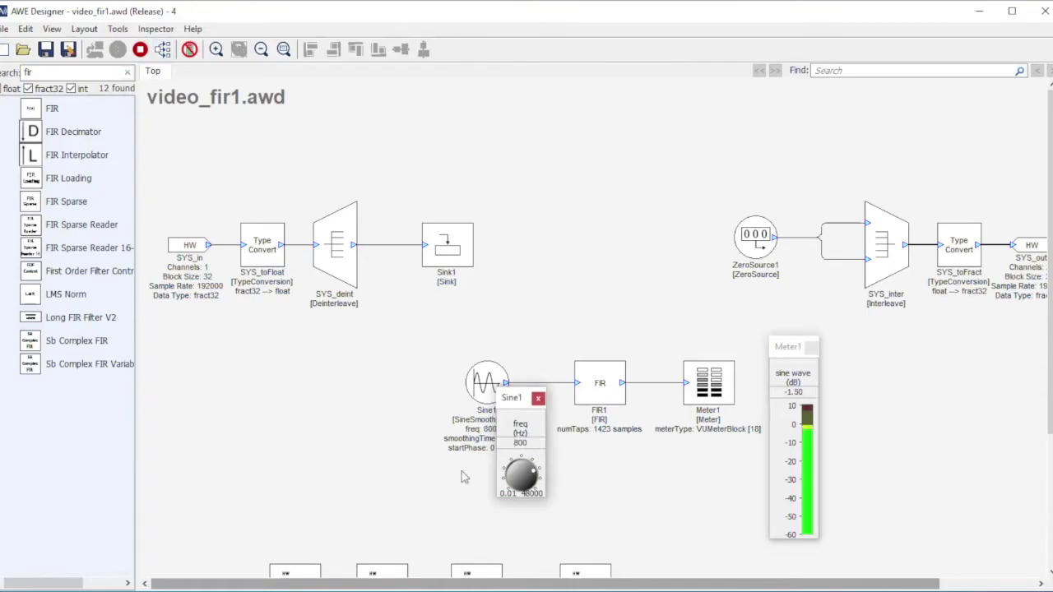
double_click(538, 443)
text(2000)
key(Return)
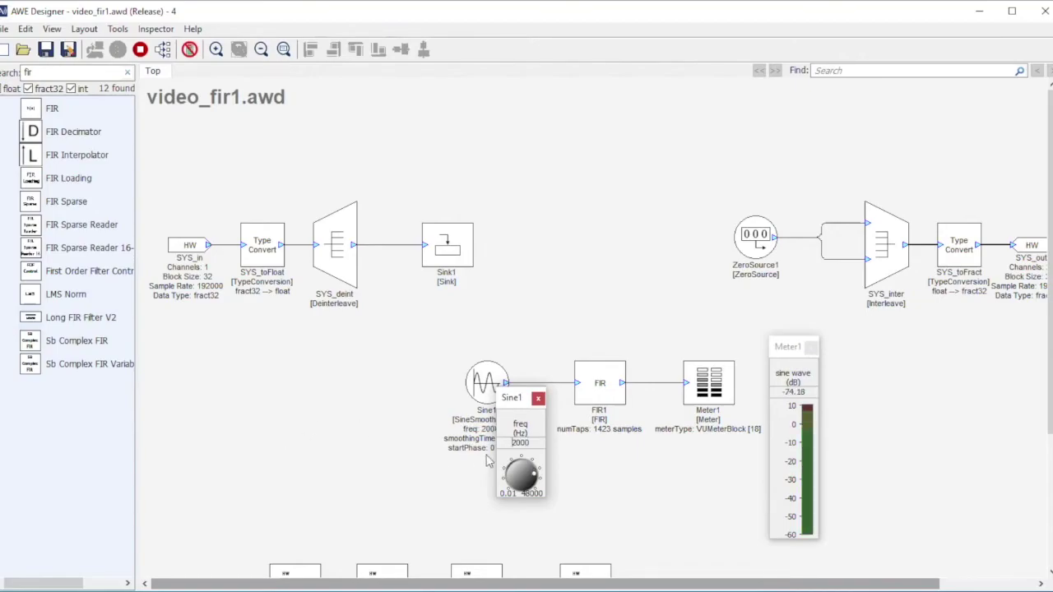
double_click(530, 442)
text(800)
key(Return)
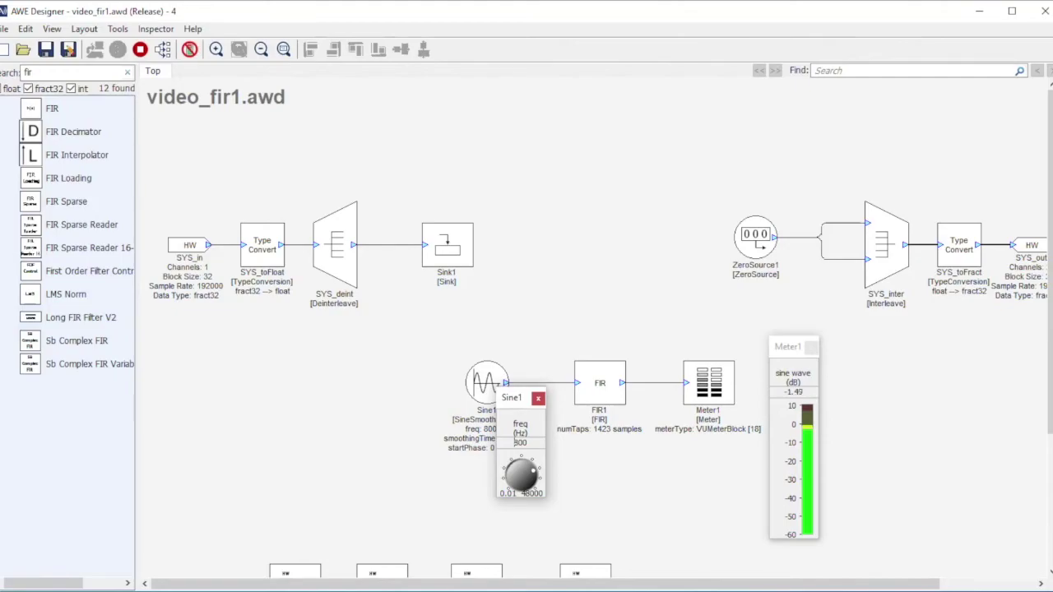
key(alt+Tab)
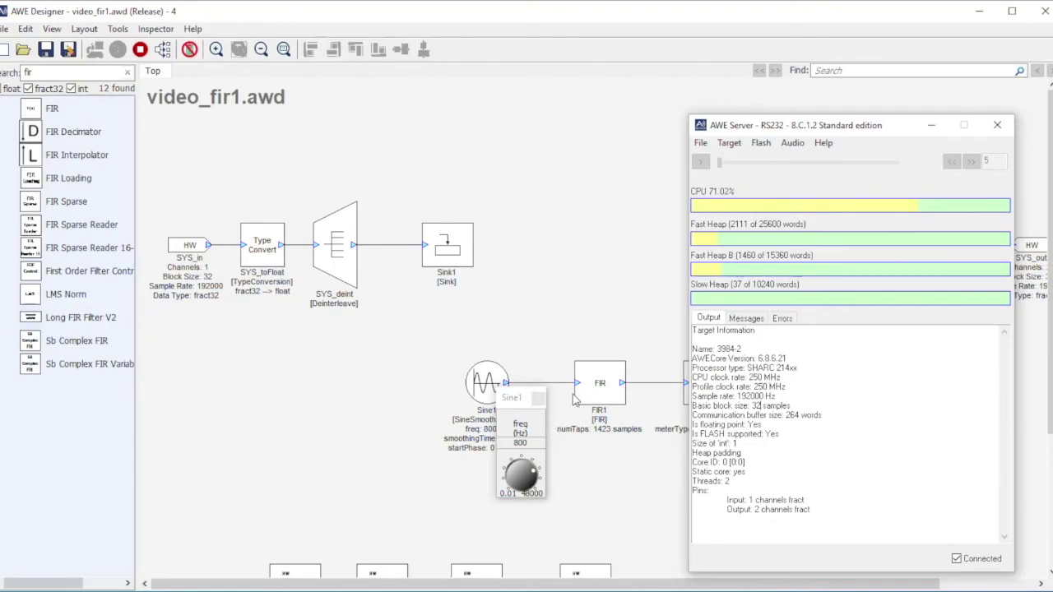
After reading the 71% CPU load, return to the 1423-tap design and stop it.
click(596, 385)
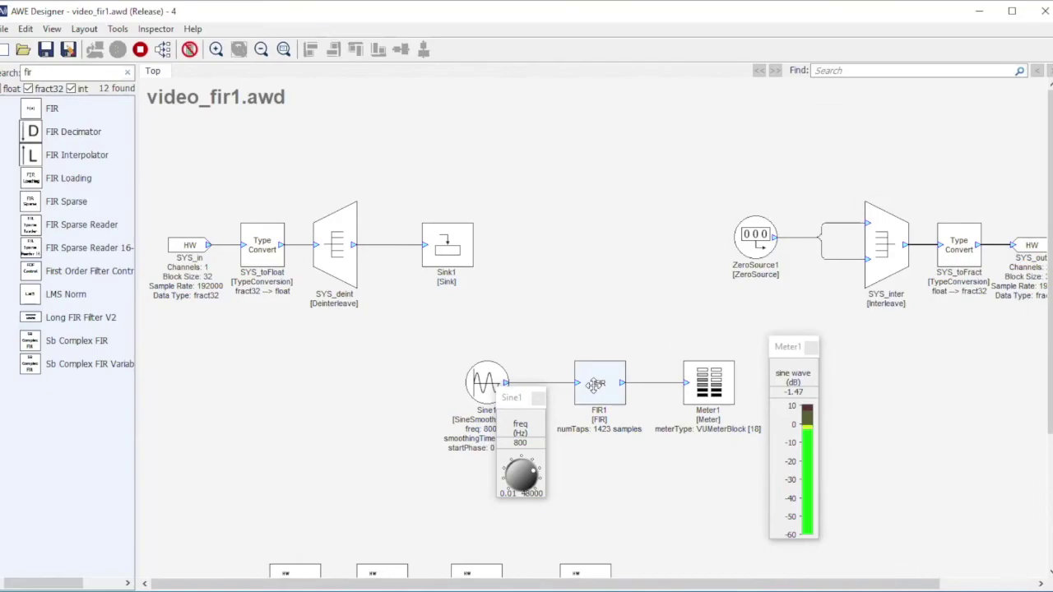
click(141, 50)
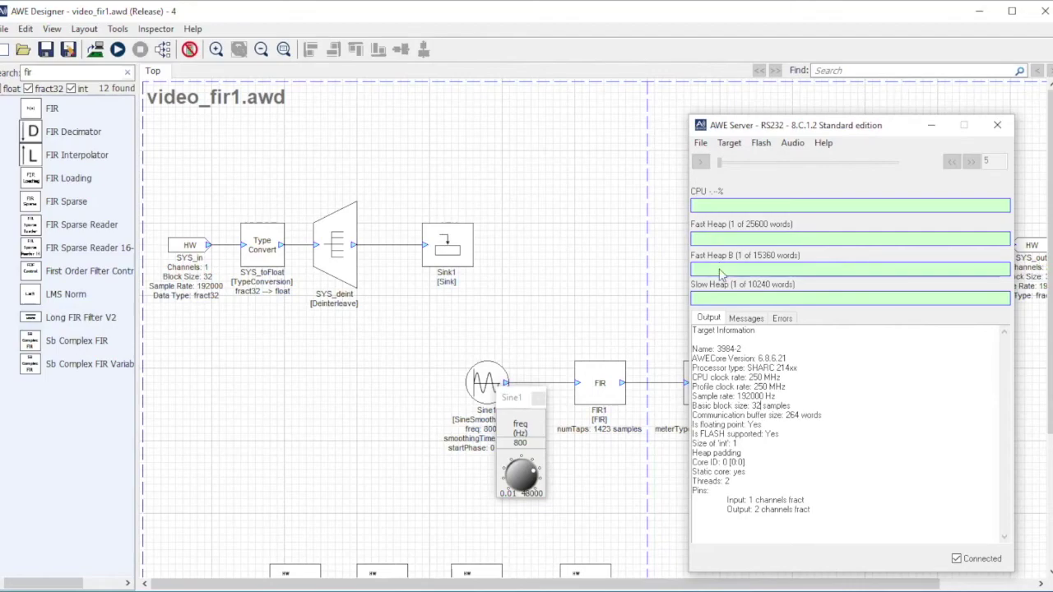
click(615, 305)
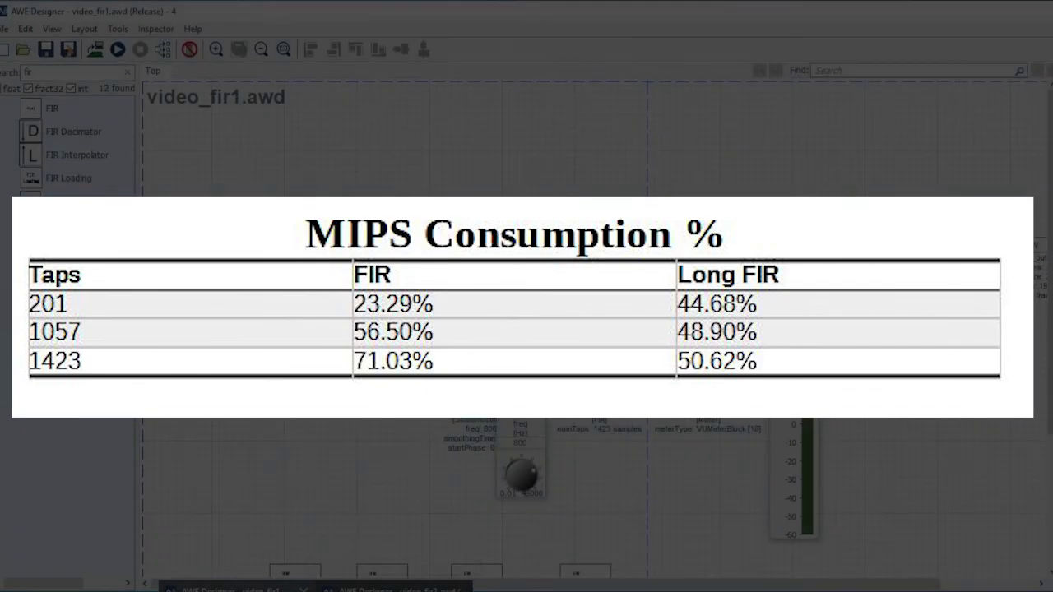
Flip between the video_fir1 and video_fir2 windows, finishing on video_fir2.
key(alt+Tab)
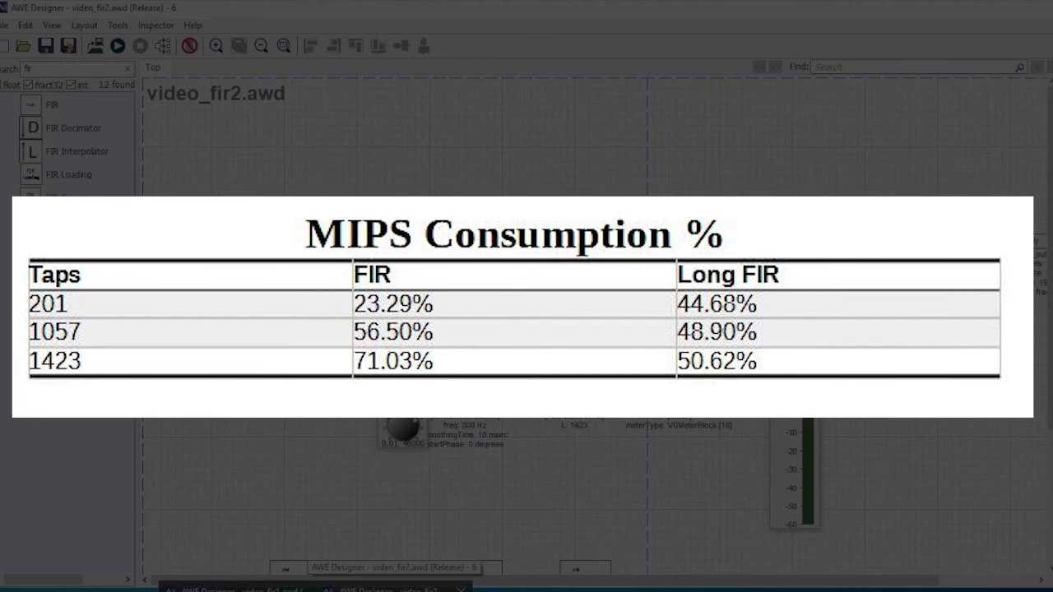
key(alt+Tab)
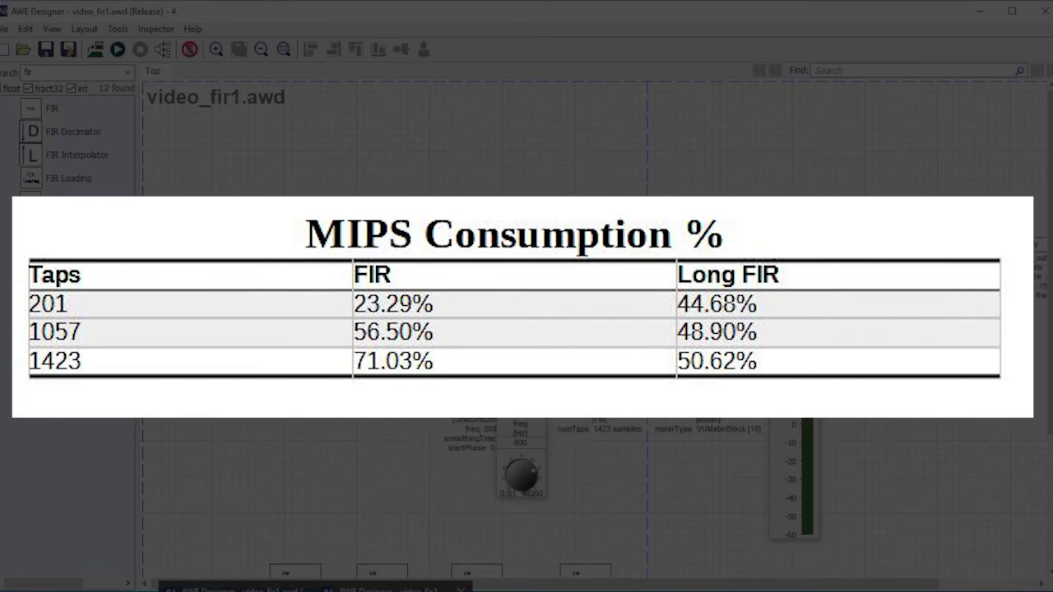
key(alt+Tab)
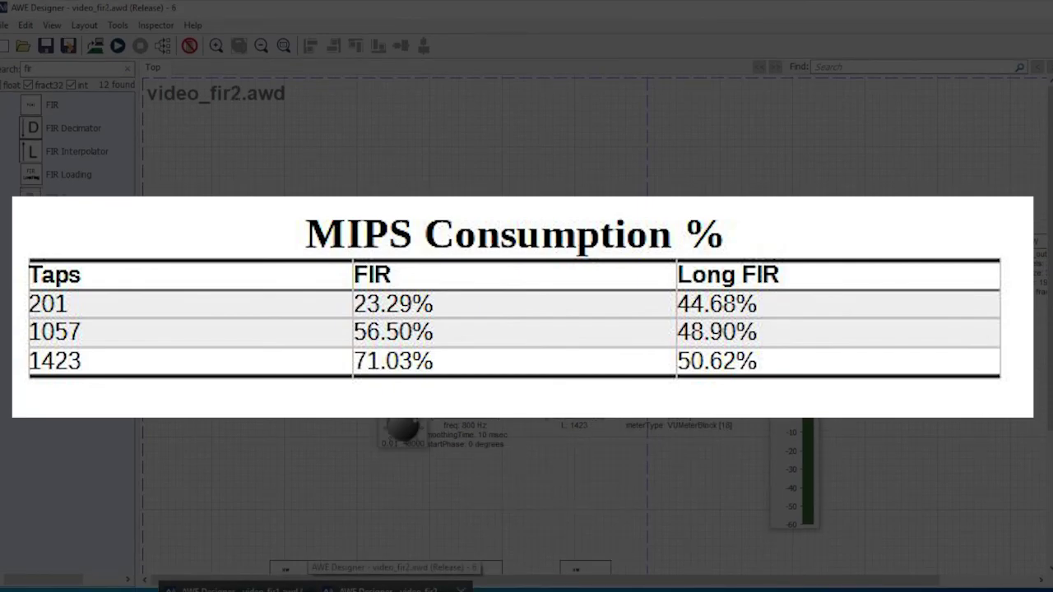
key(alt+Tab)
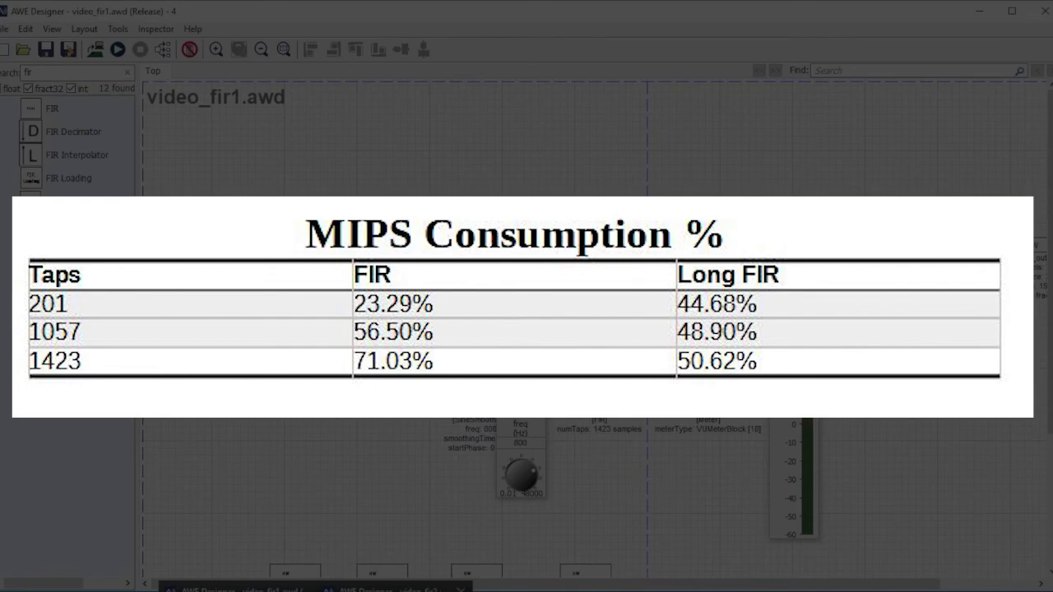
key(alt+Tab)
key(alt+Tab)
key(alt+Tab)
key(alt+Tab)
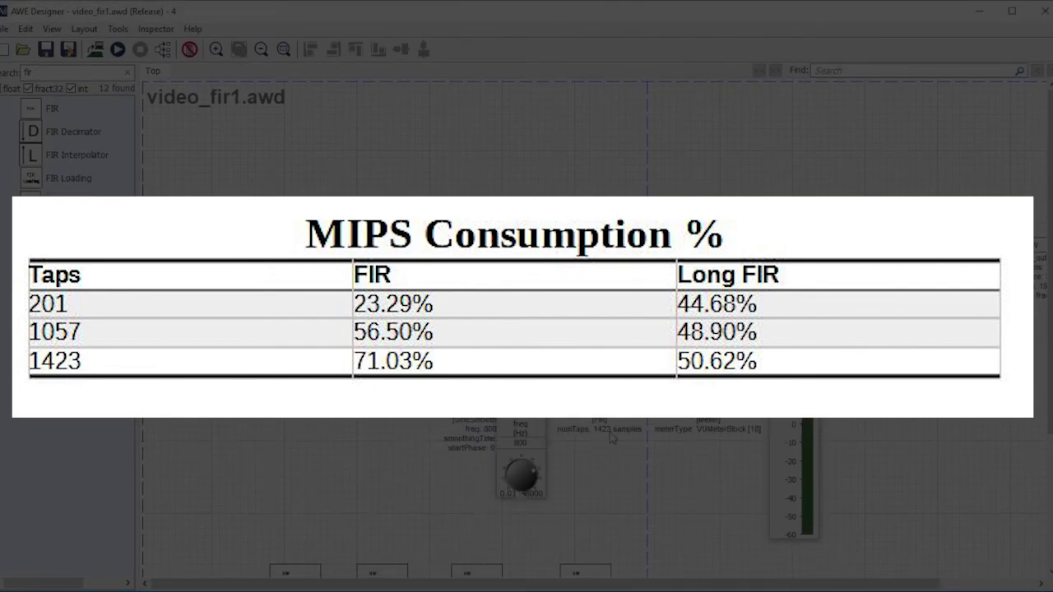
mouse_move(316, 591)
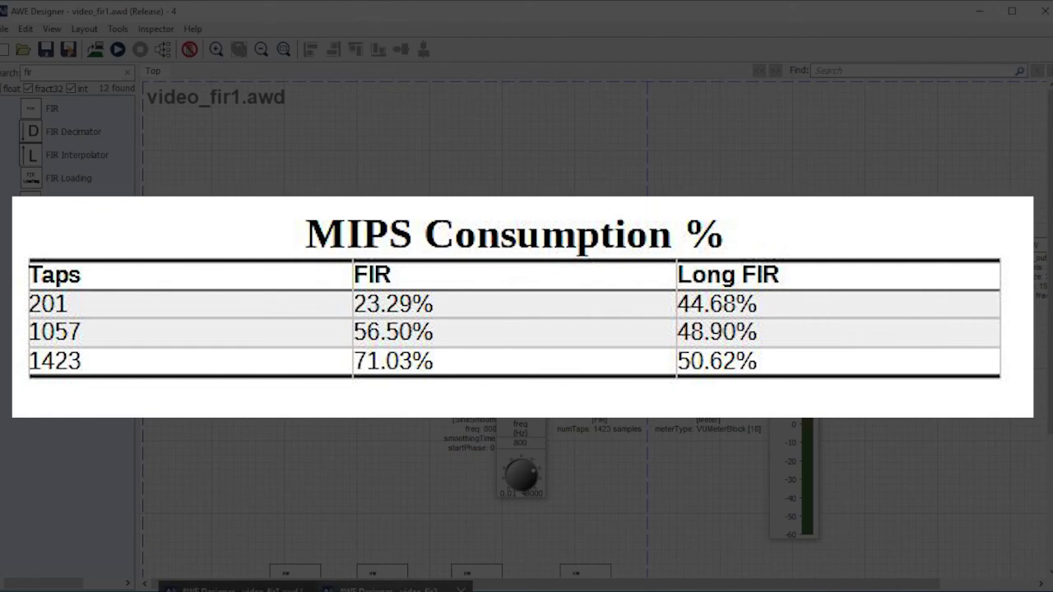
click(387, 589)
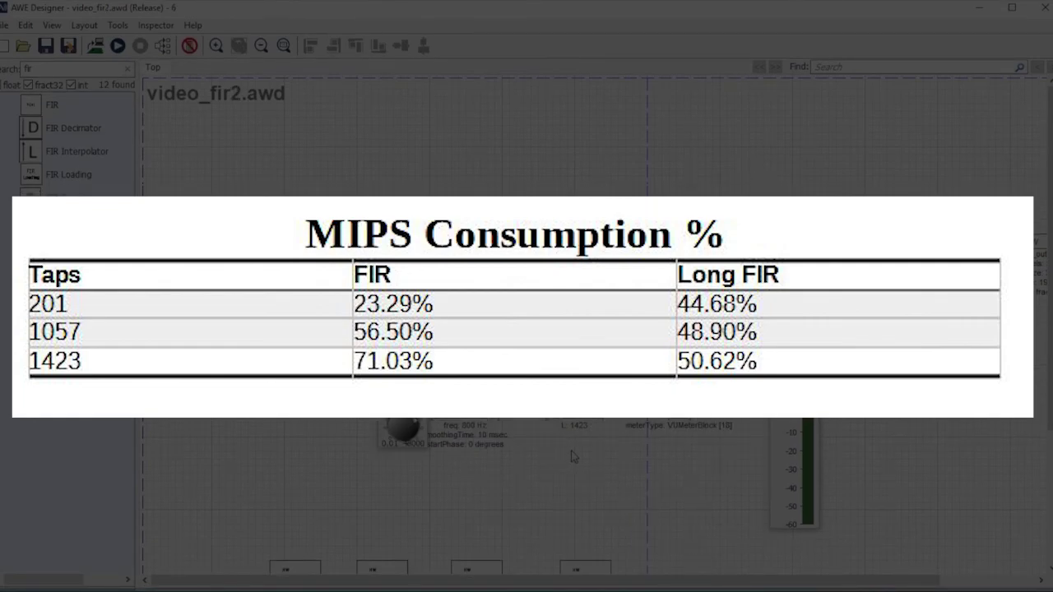